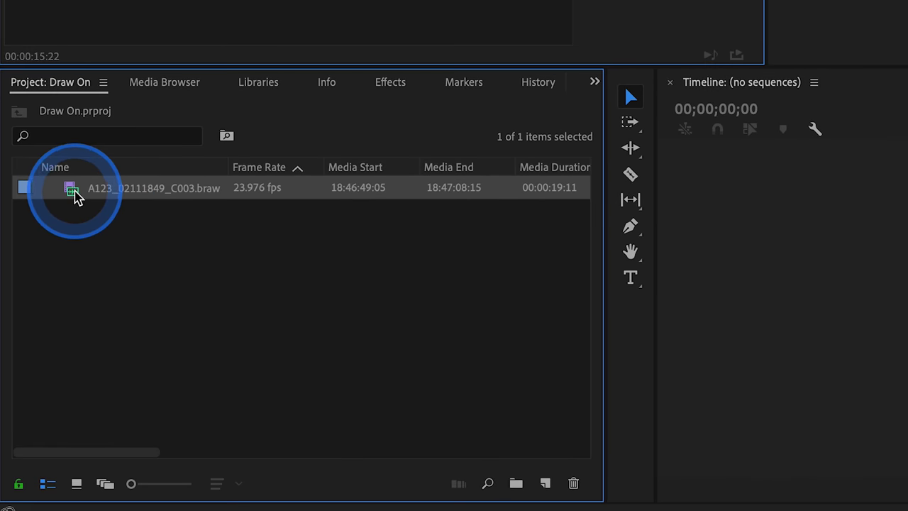
Create a sequence from the A123_02111849_C003.braw clip and trim the clip's start to 00:00:09:01
{"action": "left_click_drag", "start_coordinate": [75, 195], "coordinate": [846, 202]}
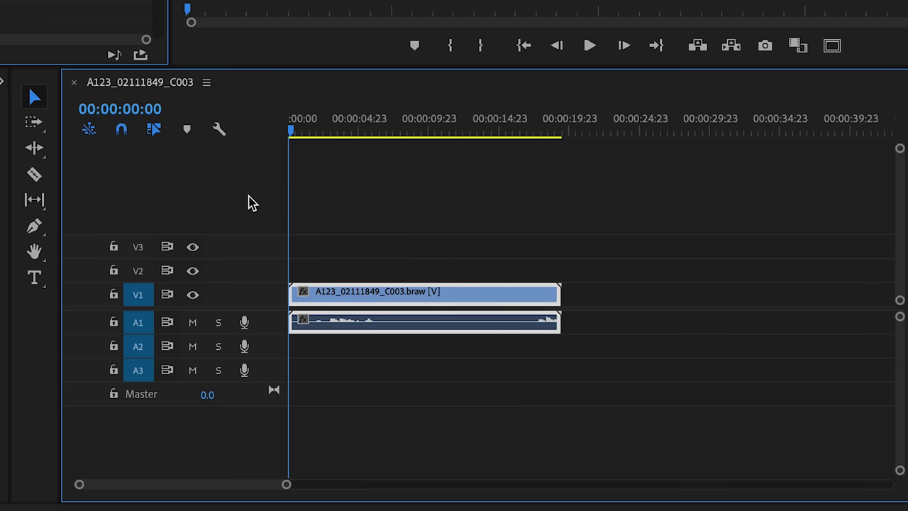
{"action": "left_click_drag", "start_coordinate": [286, 123], "coordinate": [385, 139]}
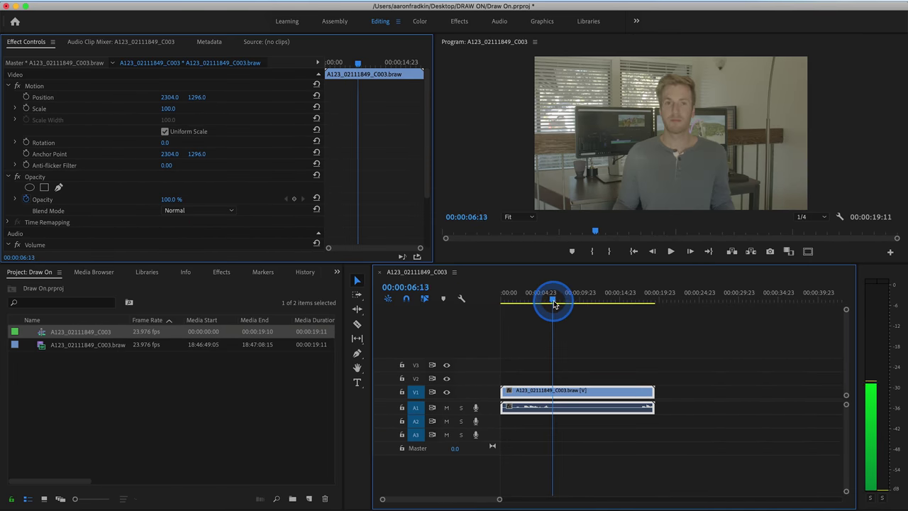
{"action": "left_click_drag", "start_coordinate": [554, 303], "coordinate": [620, 302]}
{"action": "mouse_move", "coordinate": [562, 298]}
{"action": "left_mouse_down"}
{"action": "mouse_move", "coordinate": [552, 298]}
{"action": "mouse_move", "coordinate": [573, 300]}
{"action": "left_mouse_up"}
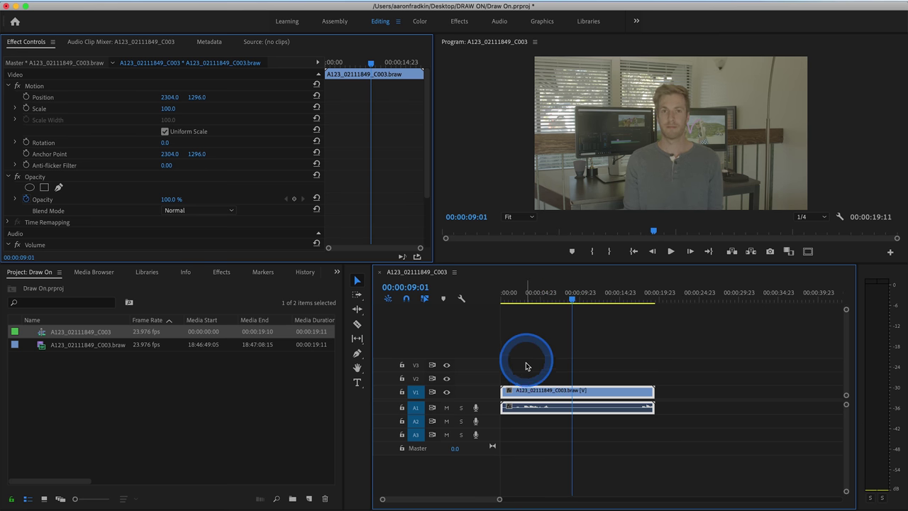
{"action": "left_click_drag", "start_coordinate": [503, 390], "coordinate": [574, 392]}
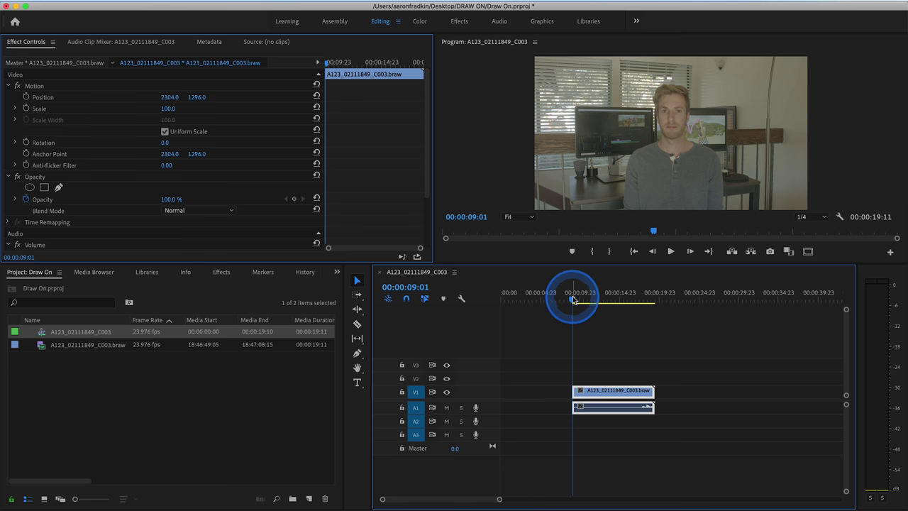
Trim the clip's end to 00:00:15:17 and move the remaining clip to the start of the sequence
{"action": "left_click_drag", "start_coordinate": [573, 301], "coordinate": [625, 301]}
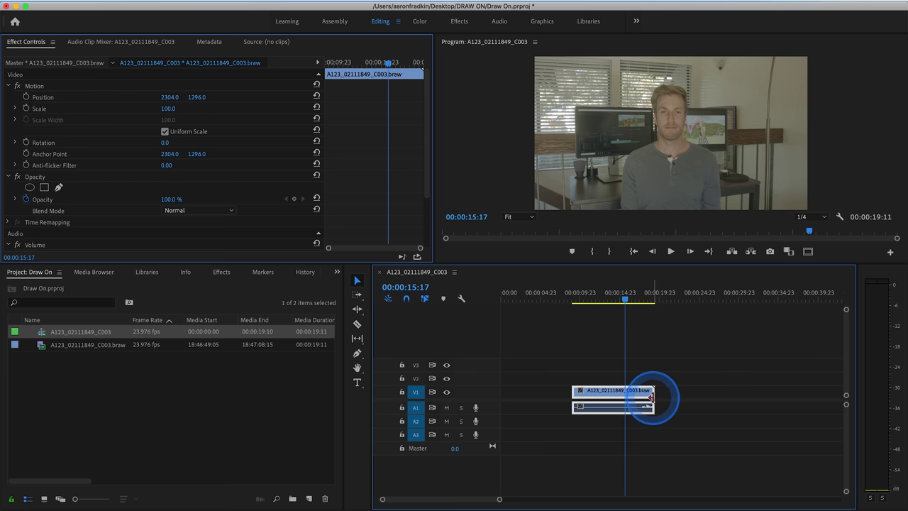
{"action": "left_click_drag", "start_coordinate": [651, 395], "coordinate": [509, 390]}
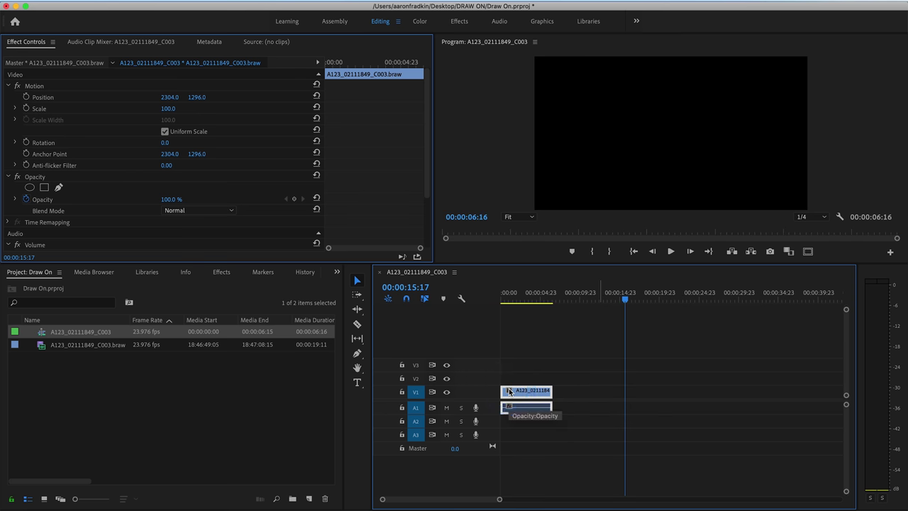
Split the clip with the Razor tool at 00:00:01:02, where the raised finger is in position to start drawing
{"action": "left_click", "coordinate": [507, 298]}
{"action": "left_click", "coordinate": [497, 499]}
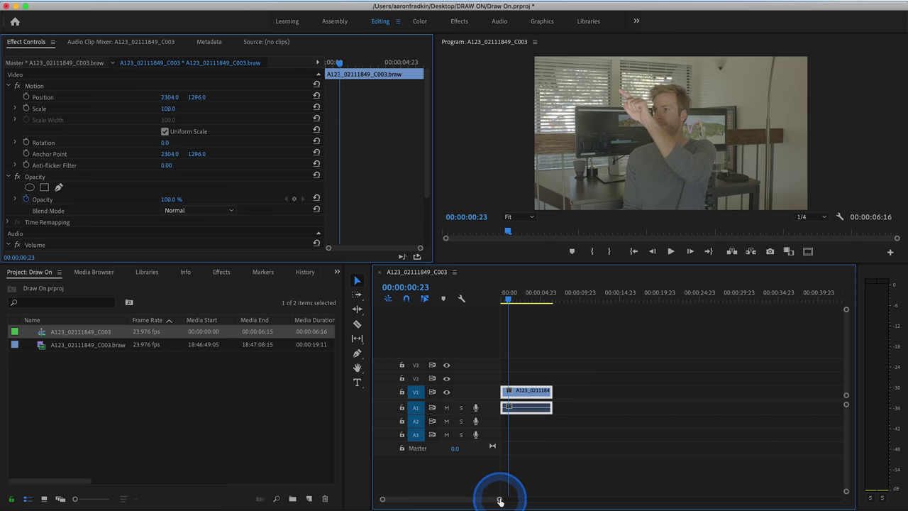
{"action": "left_click_drag", "start_coordinate": [499, 499], "coordinate": [434, 499]}
{"action": "left_click", "coordinate": [579, 408]}
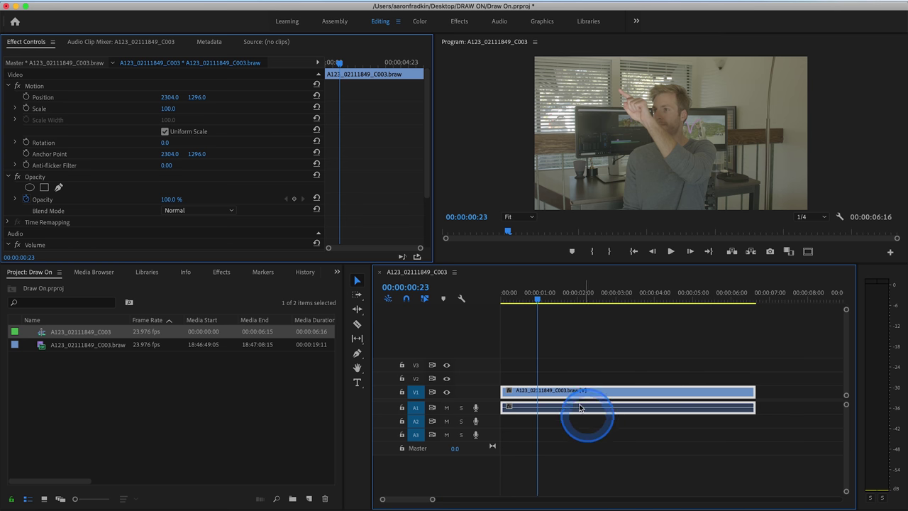
{"action": "left_click", "coordinate": [604, 398]}
{"action": "left_click_drag", "start_coordinate": [513, 292], "coordinate": [461, 294]}
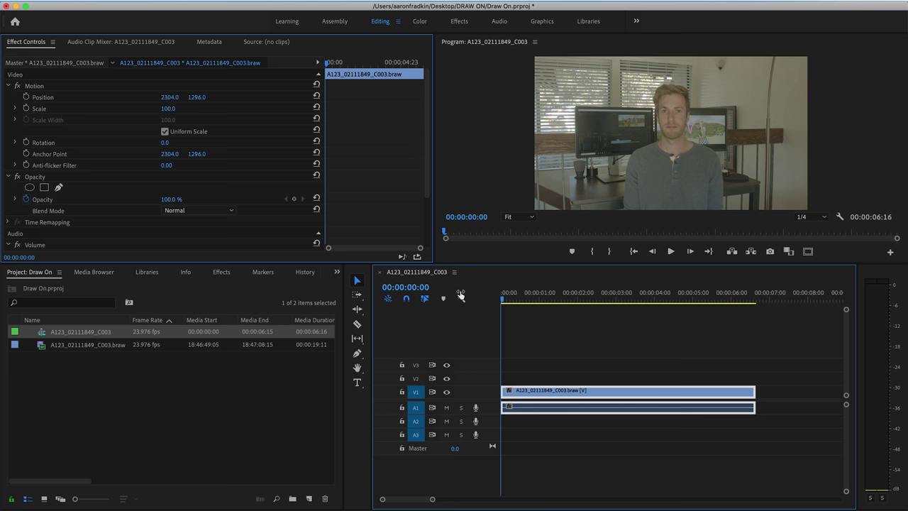
{"action": "key", "text": "space"}
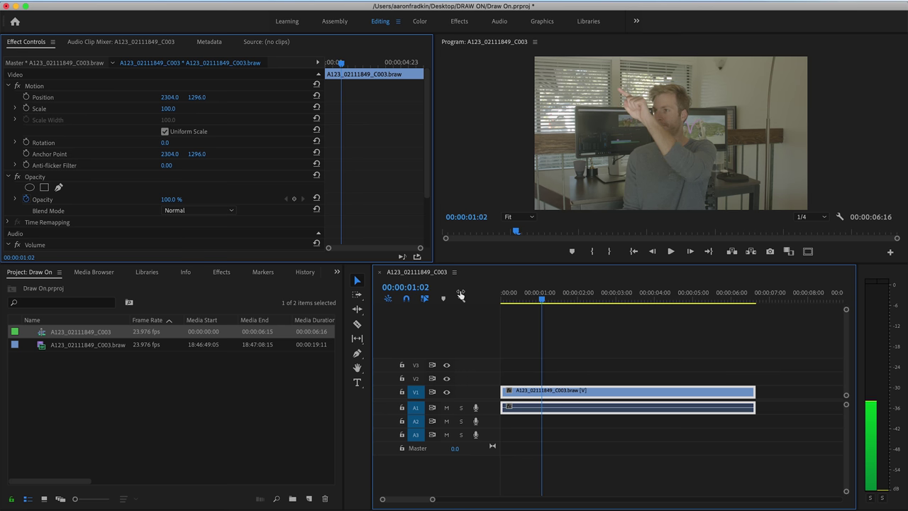
{"action": "key", "text": "Right"}
{"action": "key", "text": "Right"}
{"action": "key", "text": "Left"}
{"action": "key", "text": "Left"}
{"action": "key", "text": "Left"}
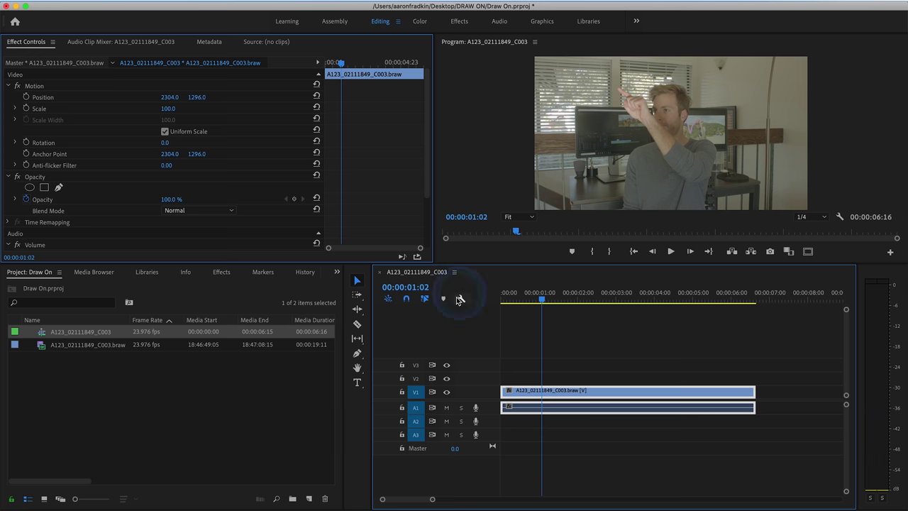
{"action": "left_click", "coordinate": [356, 324]}
{"action": "left_click", "coordinate": [543, 405]}
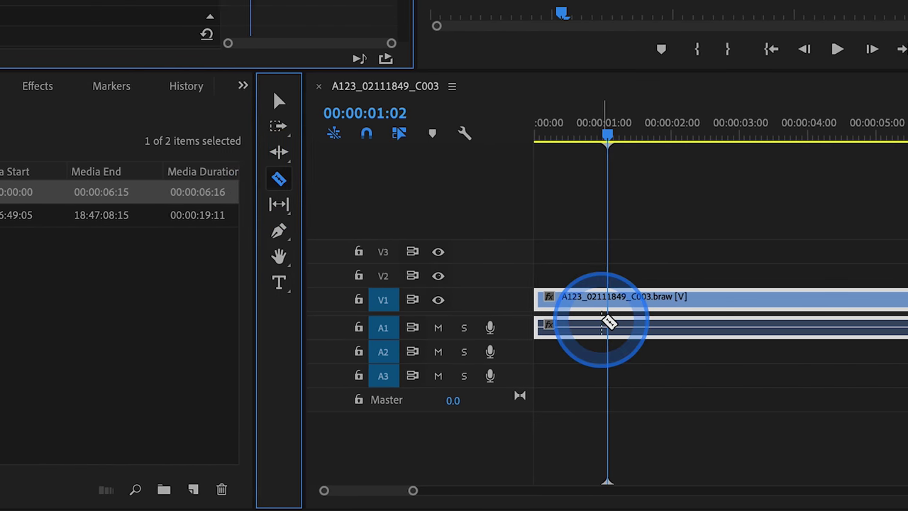
{"action": "left_click", "coordinate": [613, 309]}
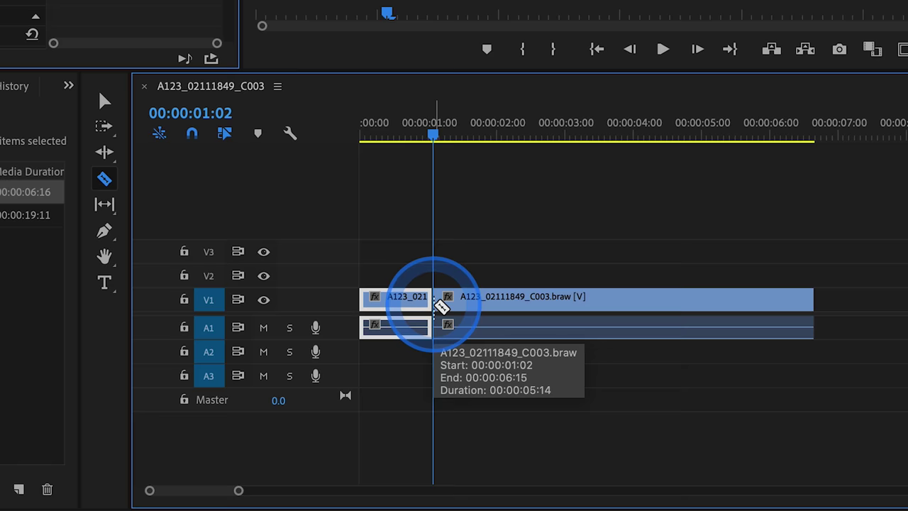
Find the Write-on video effect and apply it to the second clip segment on V1
{"action": "left_click", "coordinate": [398, 83]}
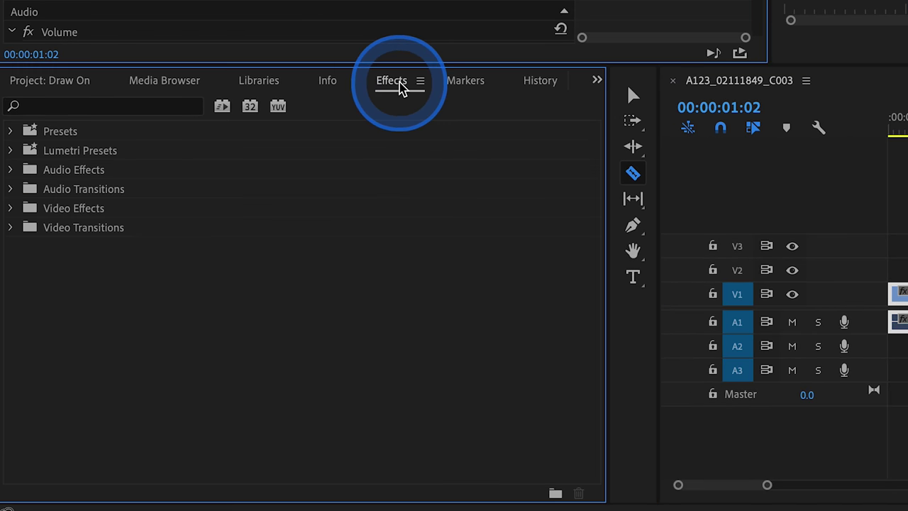
{"action": "left_click", "coordinate": [148, 107]}
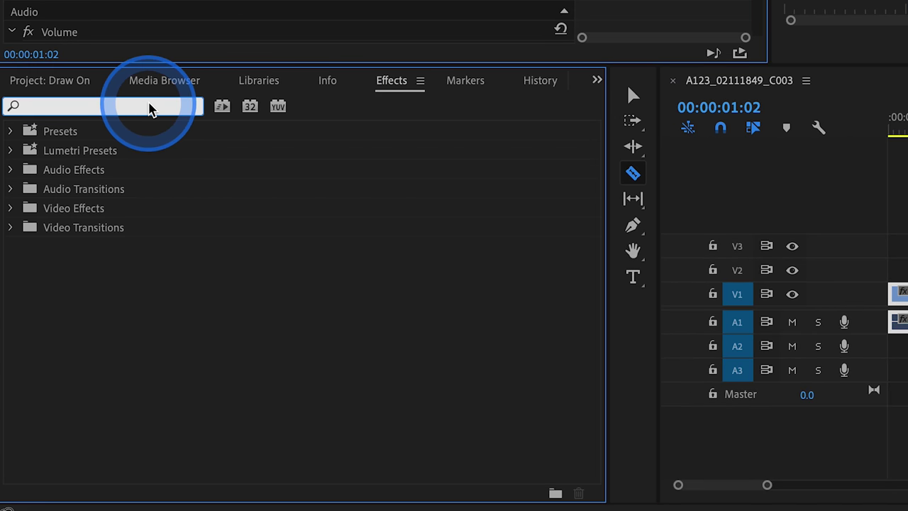
{"action": "type", "text": "write on"}
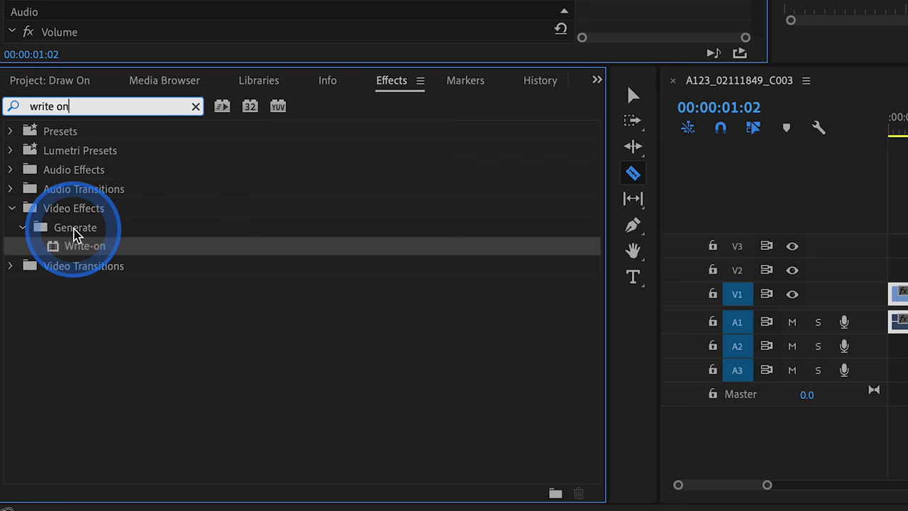
{"action": "left_click", "coordinate": [55, 247]}
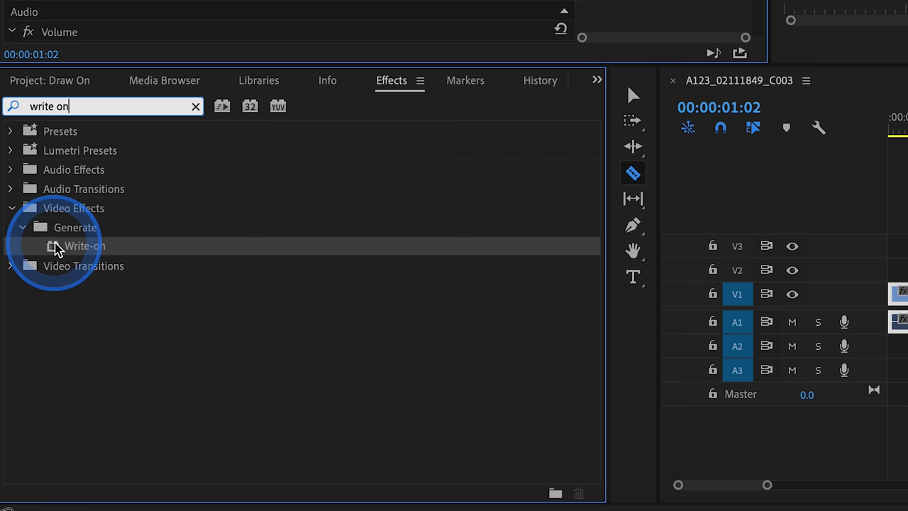
{"action": "left_click_drag", "start_coordinate": [57, 249], "coordinate": [907, 301]}
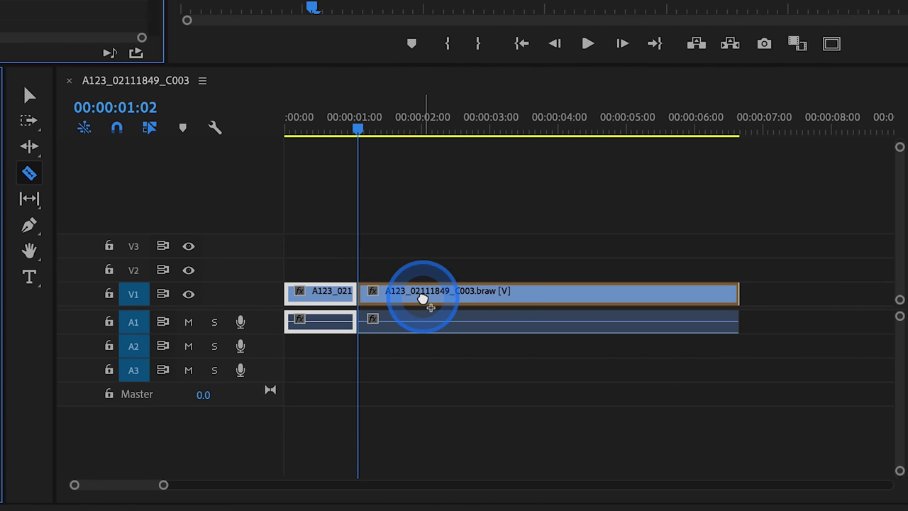
{"action": "left_click_drag", "start_coordinate": [423, 298], "coordinate": [424, 298]}
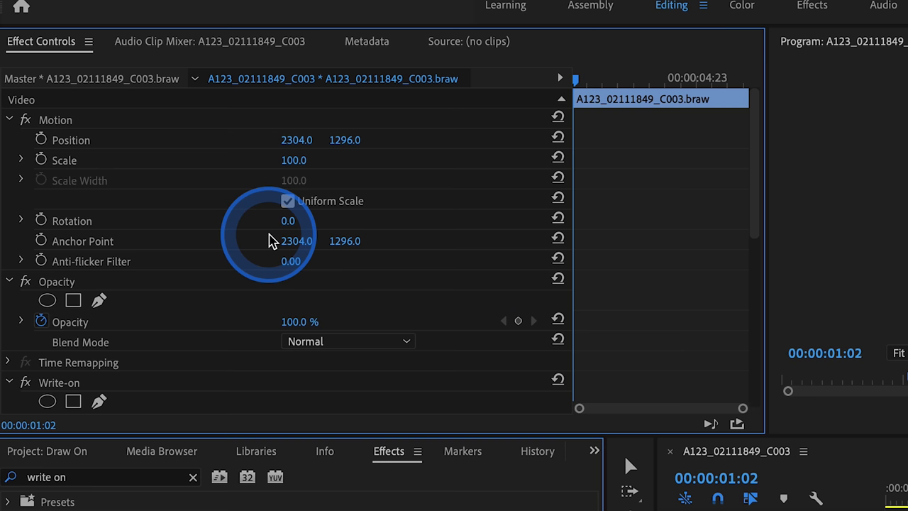
Set the Write-on effect's color to pink F473FF and its brush size to 45
{"action": "scroll", "coordinate": [270, 241], "scroll_direction": "down", "scroll_amount": 5}
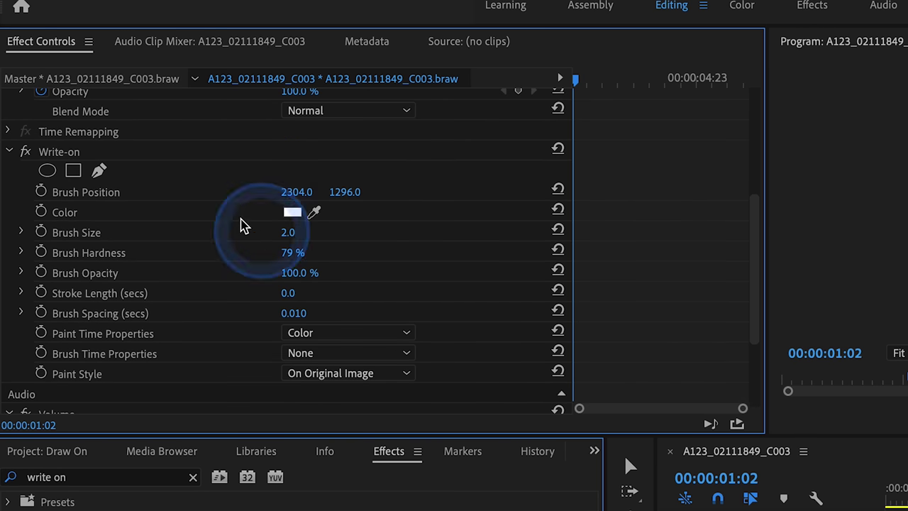
{"action": "left_click", "coordinate": [71, 147]}
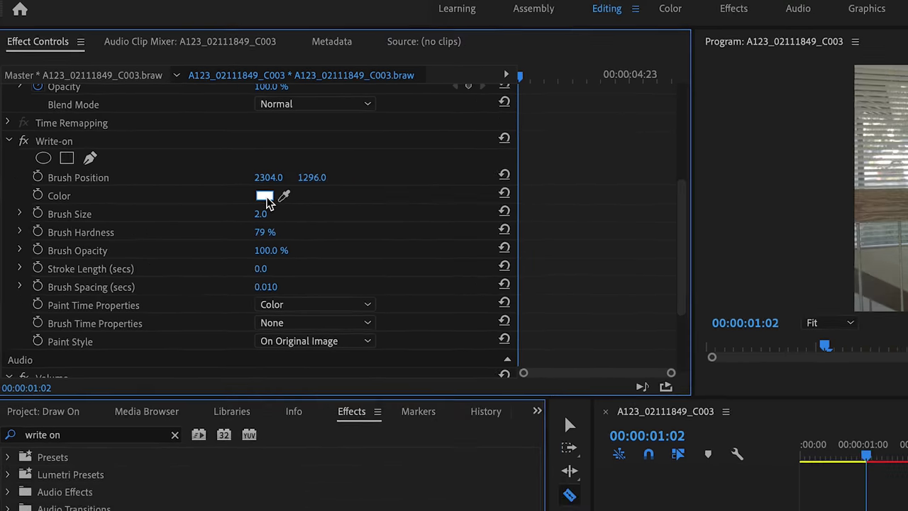
{"action": "left_click", "coordinate": [294, 214]}
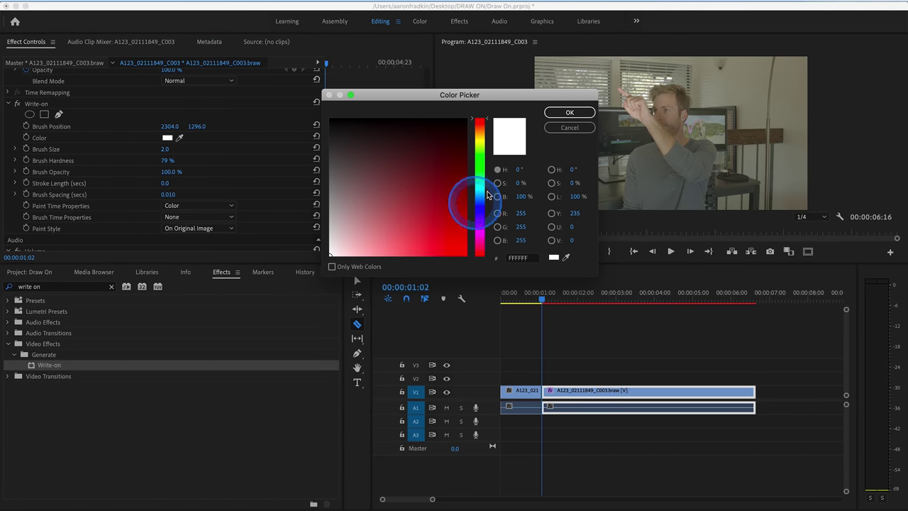
{"action": "mouse_move", "coordinate": [480, 181]}
{"action": "left_mouse_down"}
{"action": "mouse_move", "coordinate": [480, 233]}
{"action": "mouse_move", "coordinate": [403, 256]}
{"action": "left_mouse_up"}
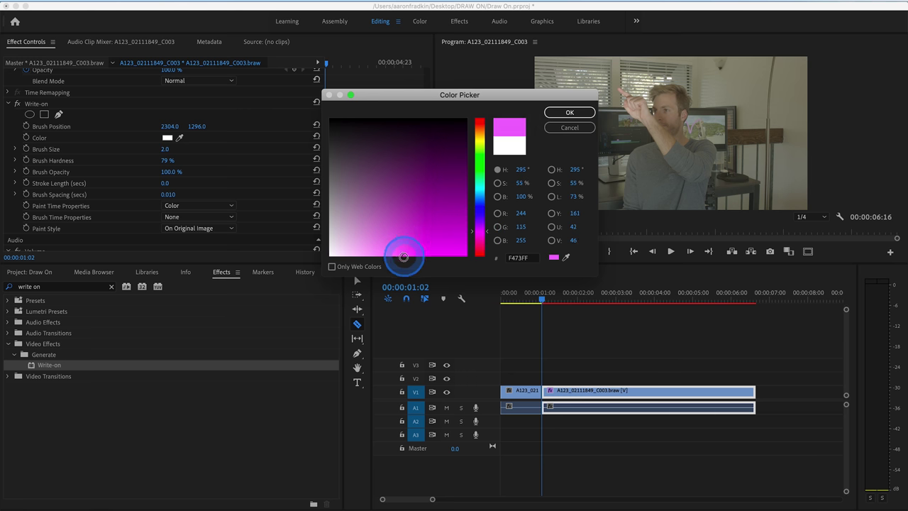
{"action": "left_click", "coordinate": [568, 112]}
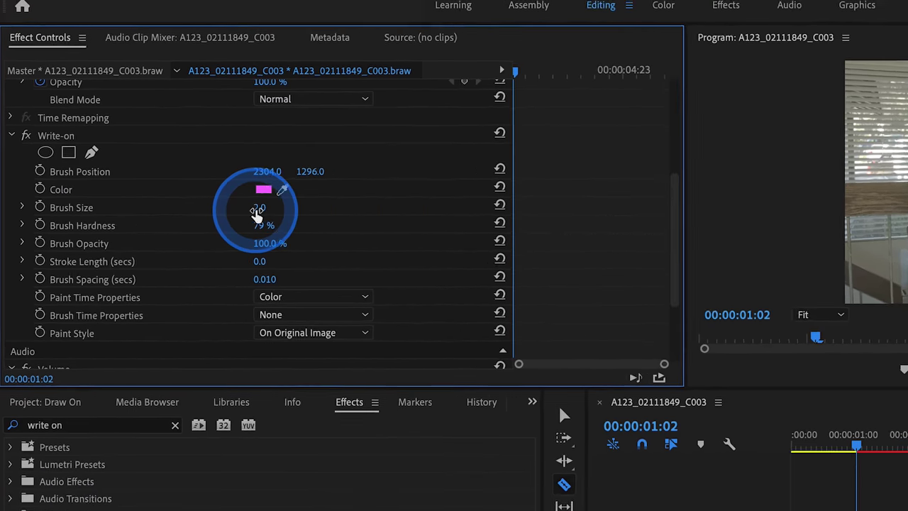
{"action": "left_click", "coordinate": [271, 217]}
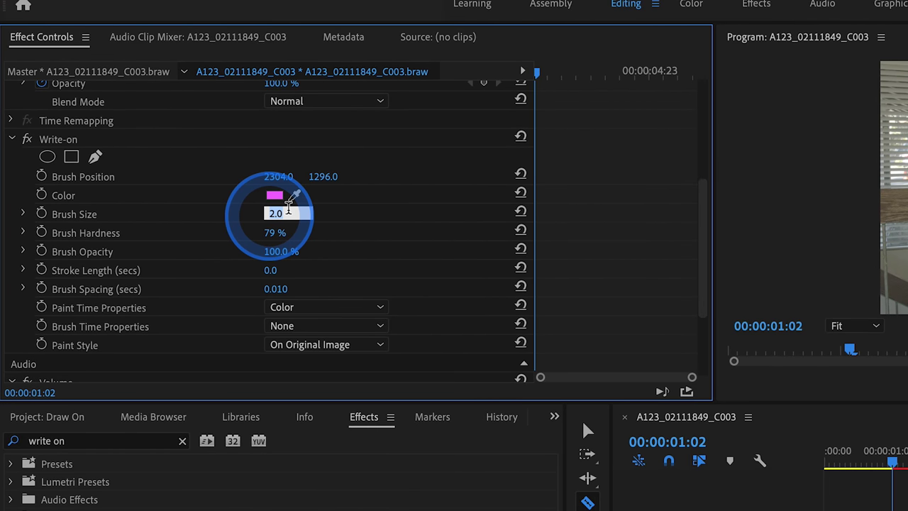
{"action": "type", "text": "35"}
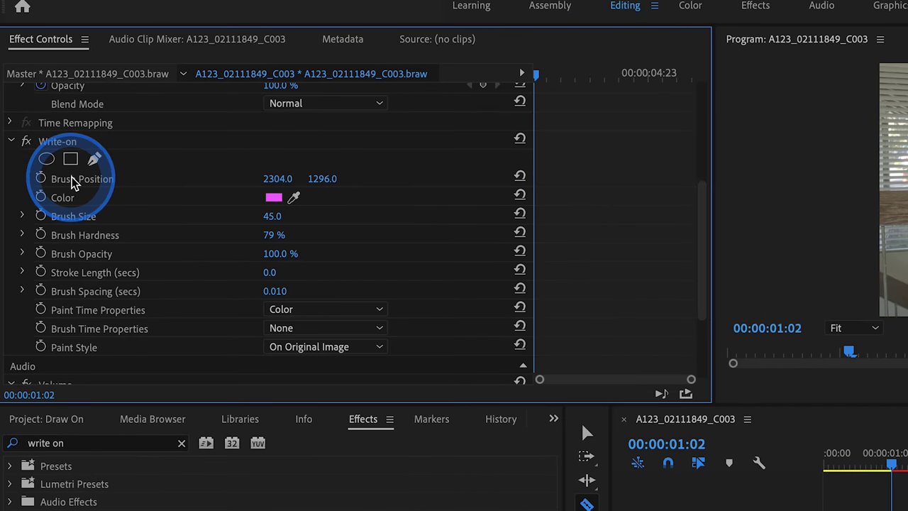
Place the Write-on brush on the fingertip at 1423.5, 584.1 and start keyframing Brush Position at 00:00:01:02
{"action": "left_click", "coordinate": [73, 182]}
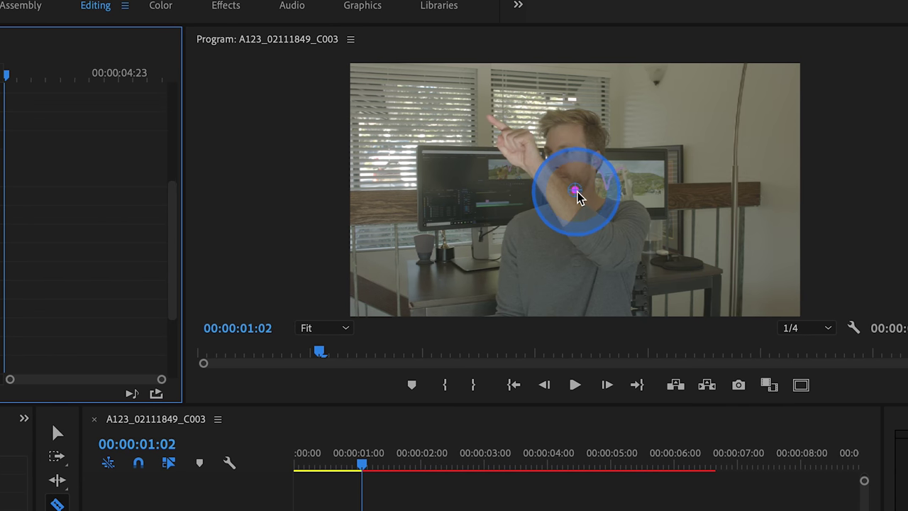
{"action": "left_click", "coordinate": [576, 191]}
{"action": "left_click_drag", "start_coordinate": [560, 189], "coordinate": [494, 133]}
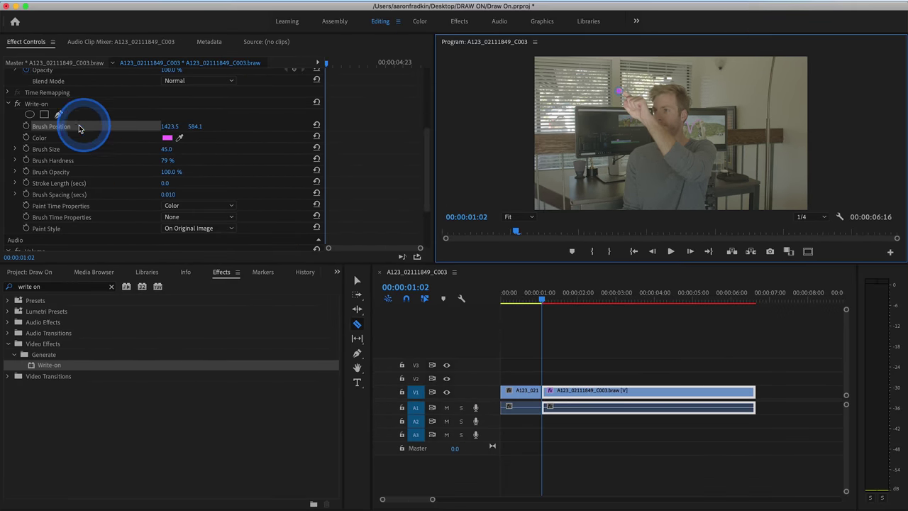
{"action": "left_click", "coordinate": [37, 126]}
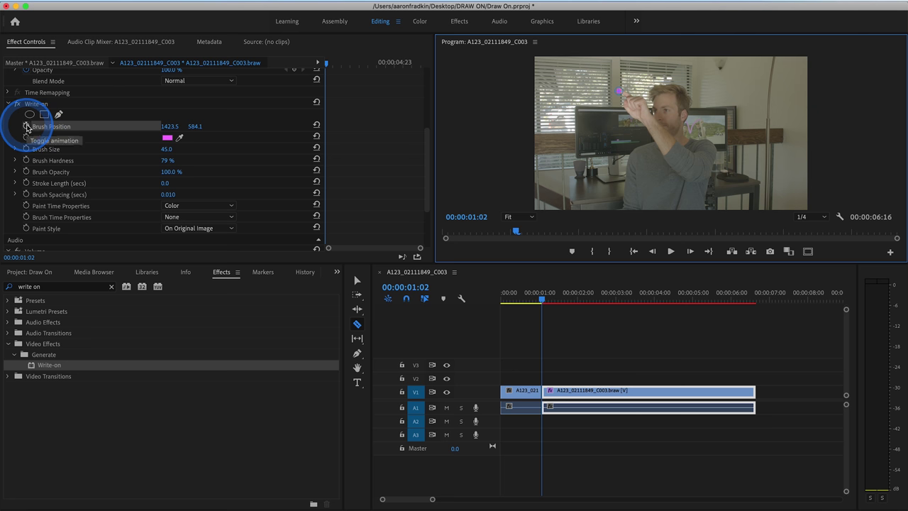
{"action": "left_click", "coordinate": [26, 126]}
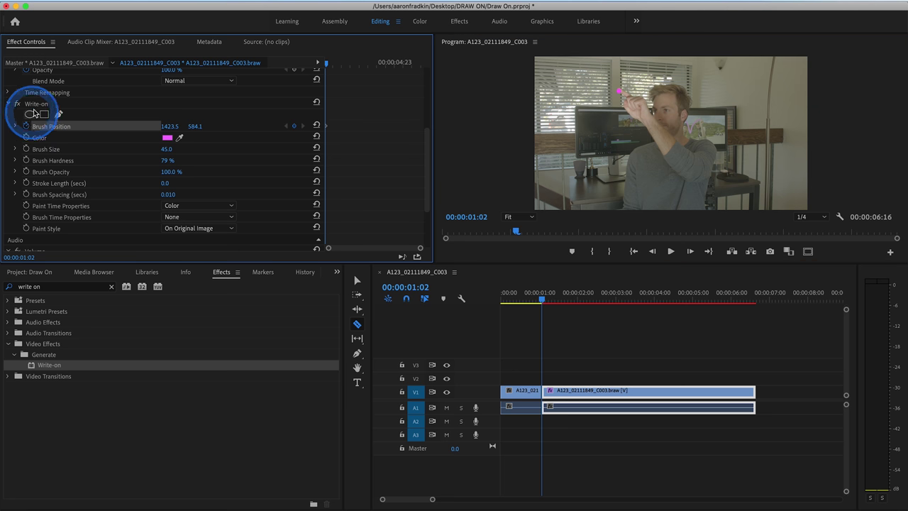
Add a Brush Position keyframe at 00:00:01:08 by placing the Write-on brush at the lowered fingertip, 1396.1, 1496.8
{"action": "left_click", "coordinate": [38, 107]}
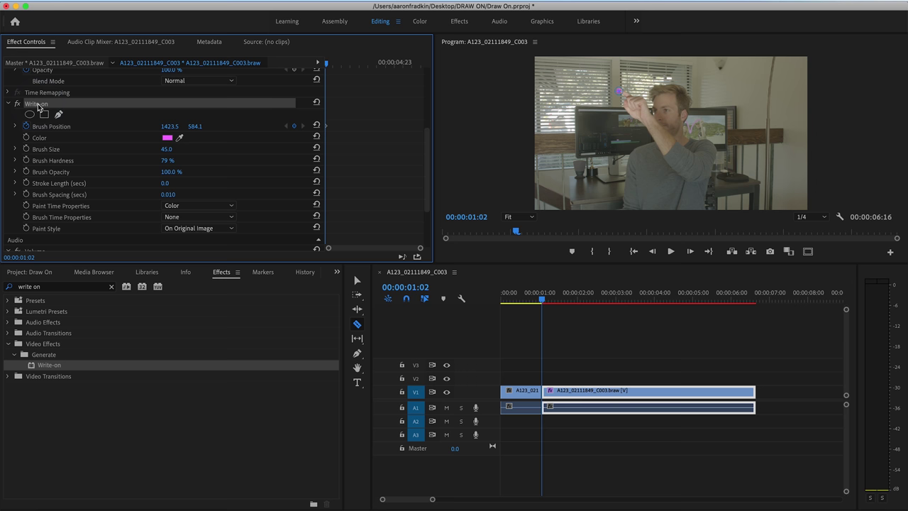
{"action": "key", "text": "Right"}
{"action": "key", "text": "Right"}
{"action": "key", "text": "Right"}
{"action": "key", "text": "Right"}
{"action": "key", "text": "Right"}
{"action": "key", "text": "Right"}
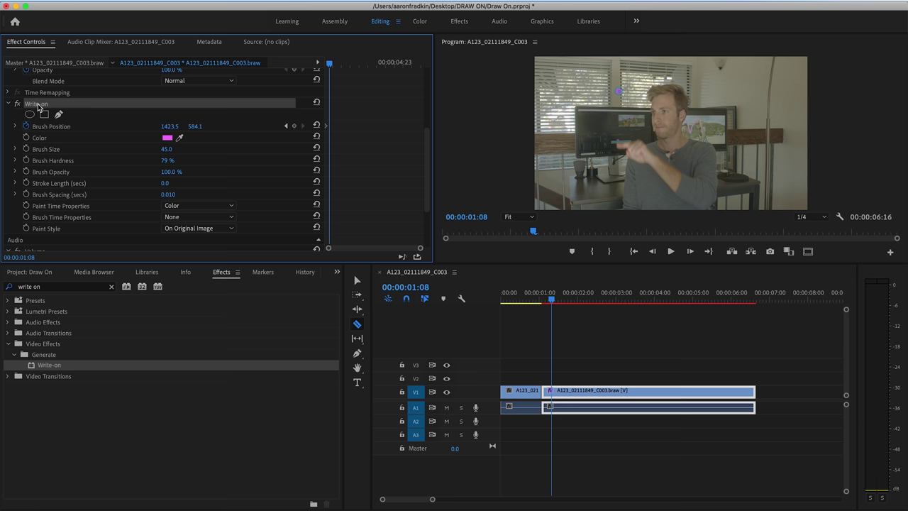
{"action": "left_click", "coordinate": [618, 105]}
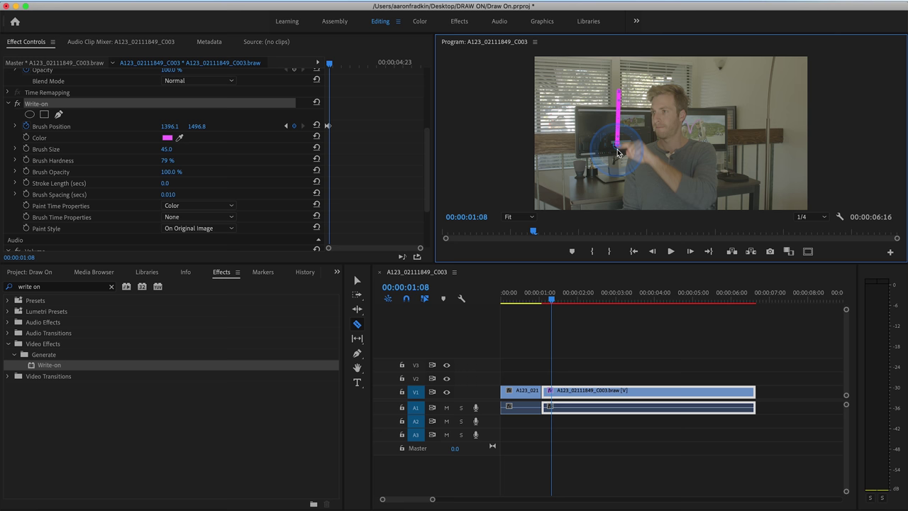
Add a Brush Position keyframe at 00:00:01:10 by placing the Write-on brush at the stroke's lower end, 1414.3, 1670.2
{"action": "key", "text": "Right"}
{"action": "key", "text": "Right"}
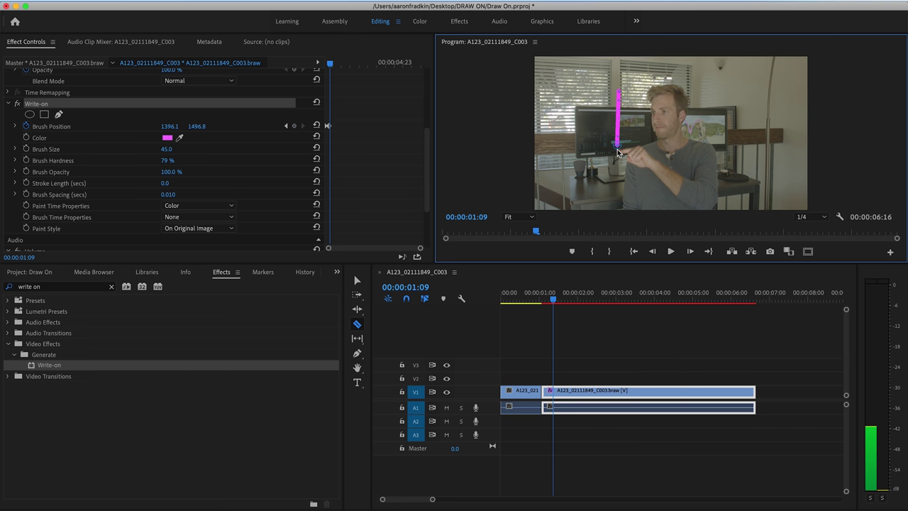
{"action": "key", "text": "Right"}
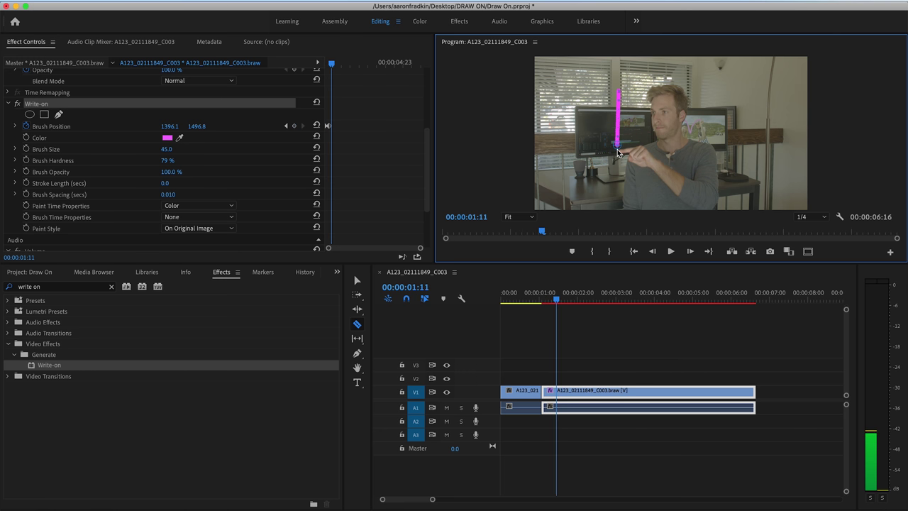
{"action": "key", "text": "Left"}
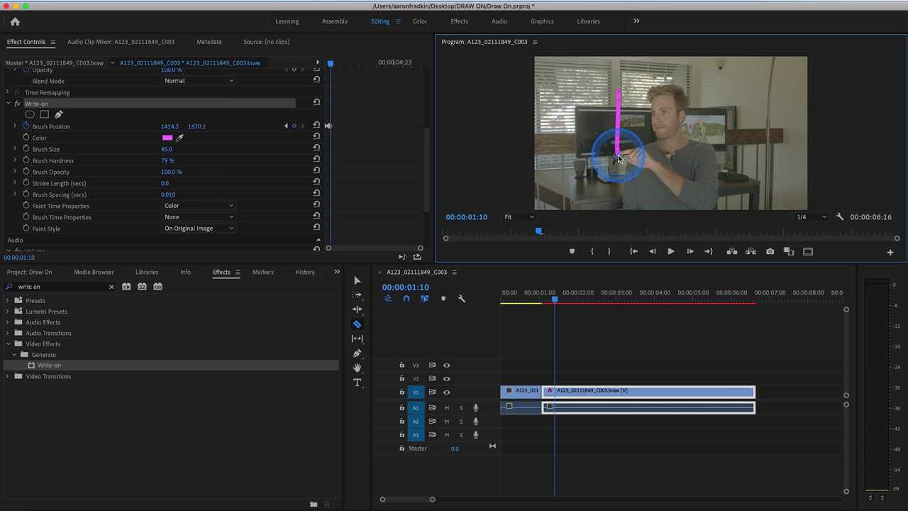
Play back the first stroke from the start of the segment and set the Write-on brush spacing to 0.001 seconds
{"action": "mouse_move", "coordinate": [329, 64]}
{"action": "left_mouse_down"}
{"action": "mouse_move", "coordinate": [298, 56]}
{"action": "mouse_move", "coordinate": [297, 66]}
{"action": "left_mouse_up"}
{"action": "key", "text": "space"}
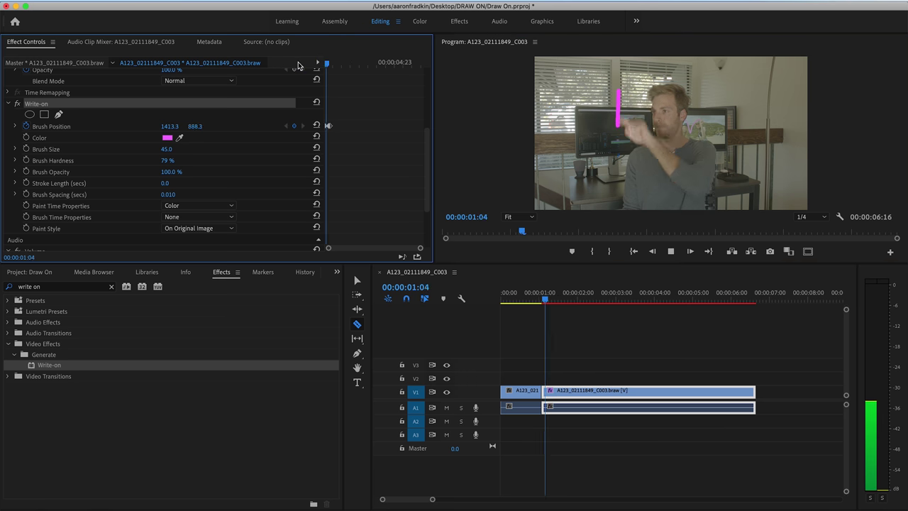
{"action": "key", "text": "space"}
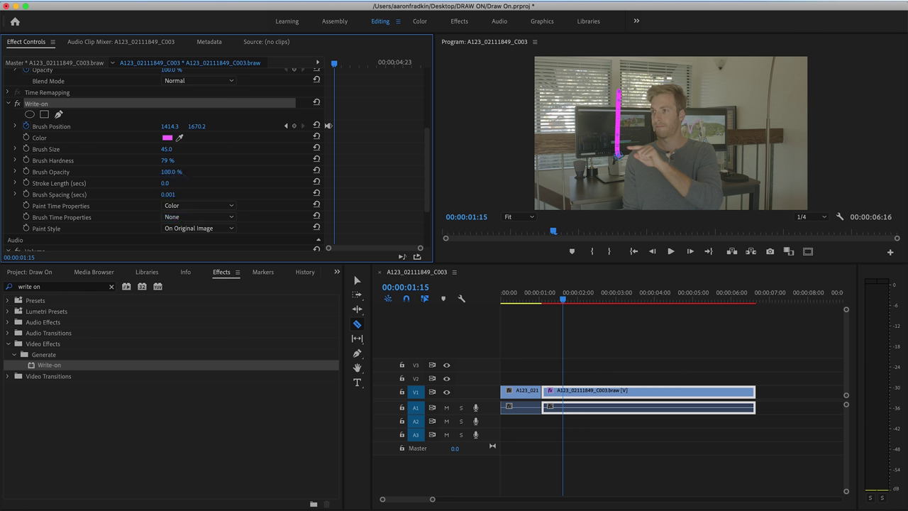
Locate the frame where the finger starts the next stroke and split the Write-on clip segment there, at 00:00:02:02
{"action": "key", "text": "space"}
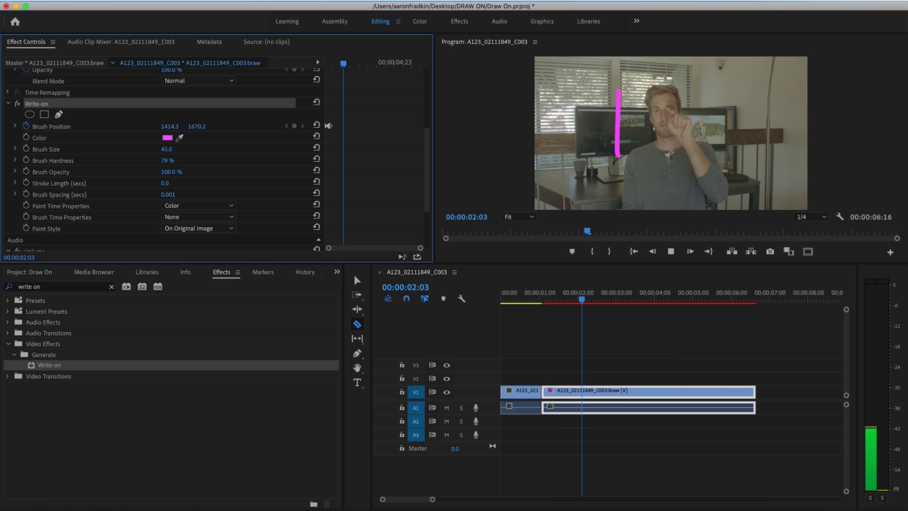
{"action": "key", "text": "Left"}
{"action": "key", "text": "Left"}
{"action": "key", "text": "Left"}
{"action": "key", "text": "Left"}
{"action": "key", "text": "Right"}
{"action": "key", "text": "Right"}
{"action": "key", "text": "Right"}
{"action": "key", "text": "Right"}
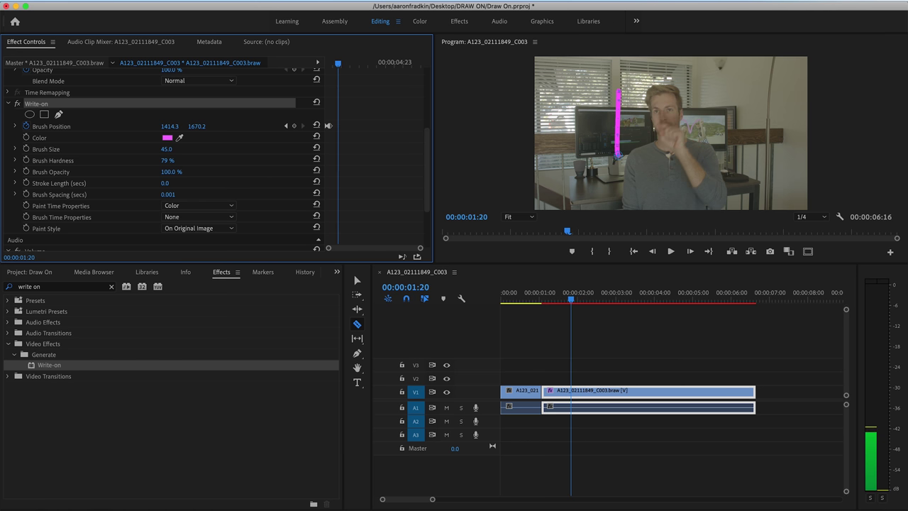
{"action": "key", "text": "Left"}
{"action": "key", "text": "Left"}
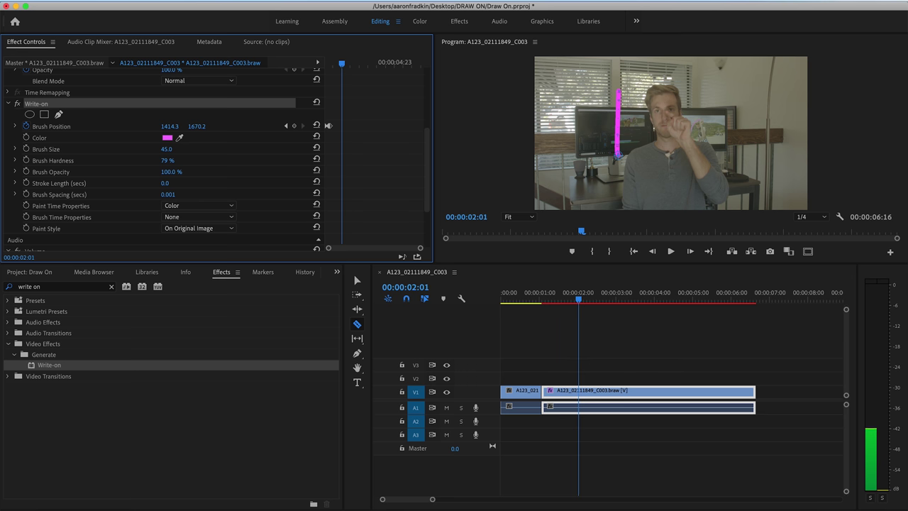
{"action": "key", "text": "Right"}
{"action": "key", "text": "Right"}
{"action": "key", "text": "Right"}
{"action": "key", "text": "Right"}
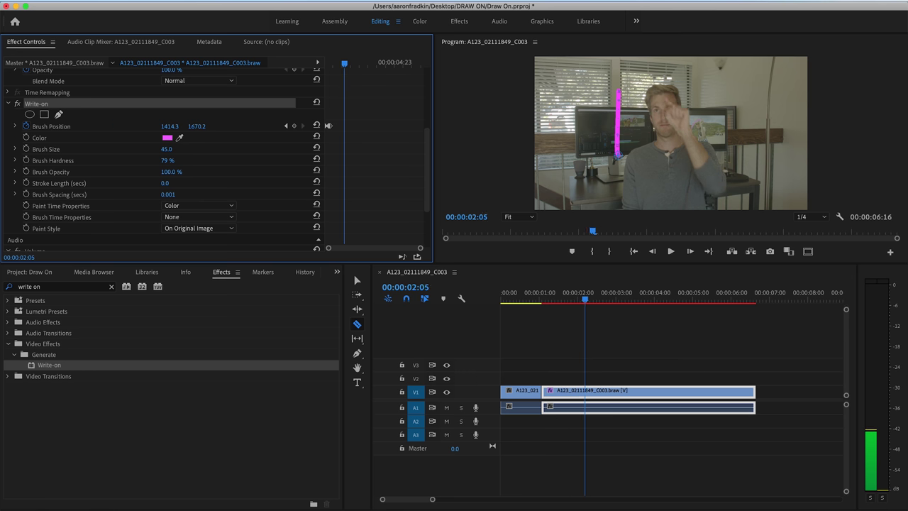
{"action": "key", "text": "Left"}
{"action": "key", "text": "Left"}
{"action": "key", "text": "Left"}
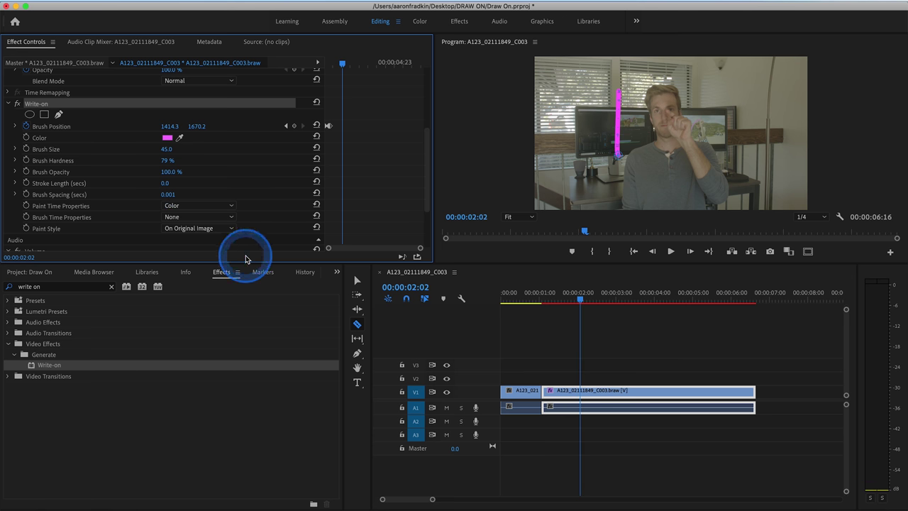
{"action": "left_click", "coordinate": [358, 325]}
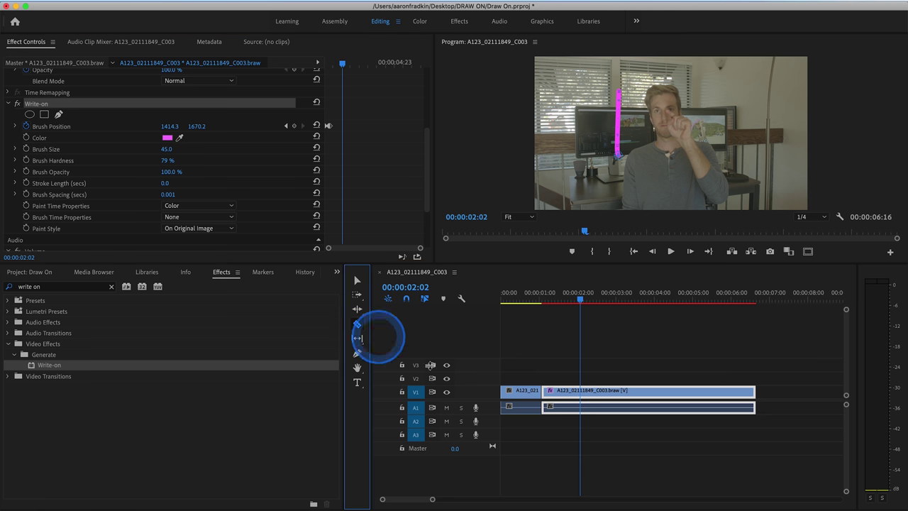
{"action": "left_click", "coordinate": [582, 392]}
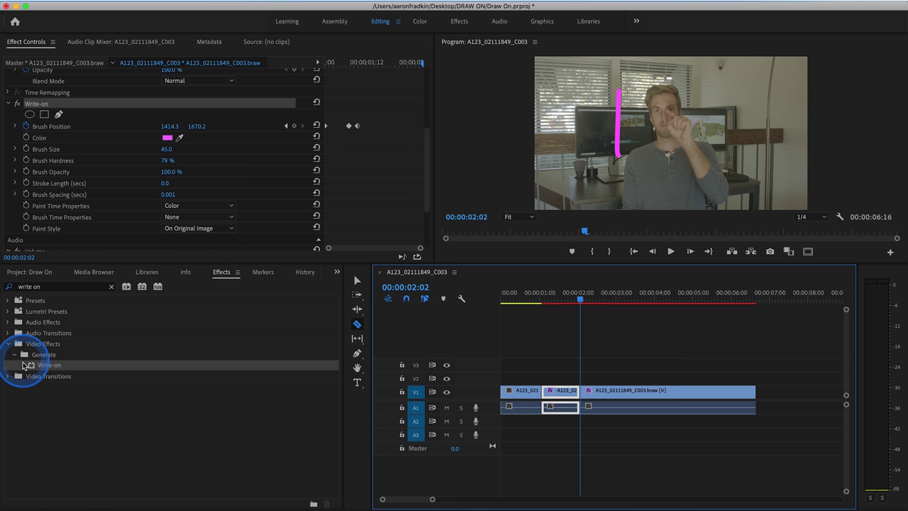
Apply a second Write-on effect to the third clip segment and copy the color code F476FF from its existing Write-on
{"action": "left_click_drag", "start_coordinate": [32, 366], "coordinate": [612, 391]}
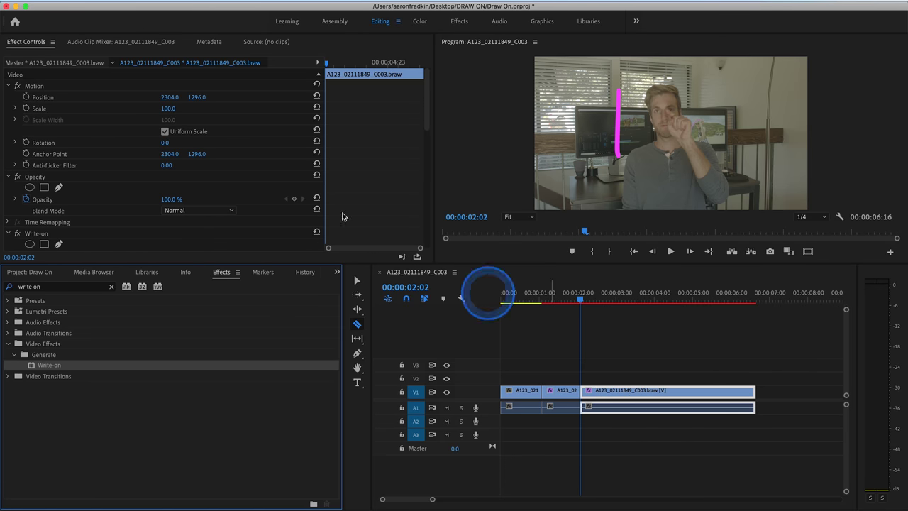
{"action": "scroll", "coordinate": [138, 151], "scroll_direction": "down", "scroll_amount": 6}
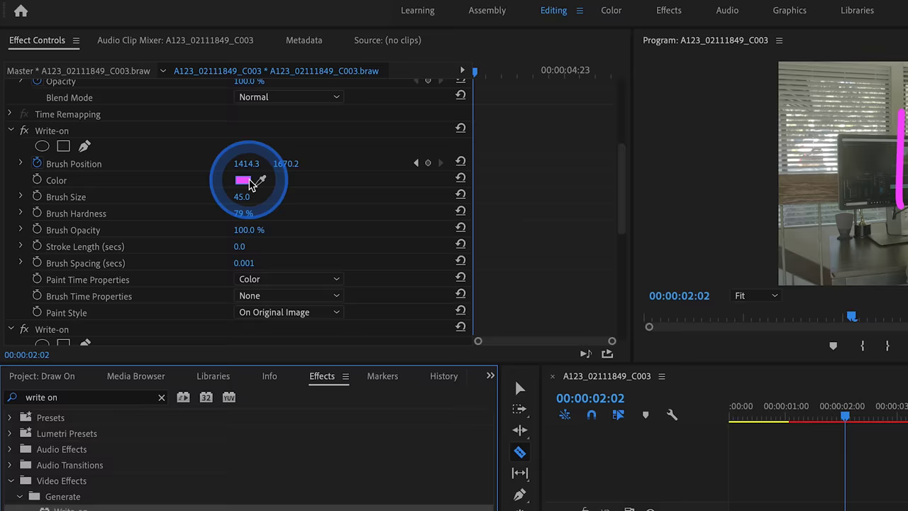
{"action": "left_click", "coordinate": [243, 180]}
{"action": "left_click", "coordinate": [529, 258]}
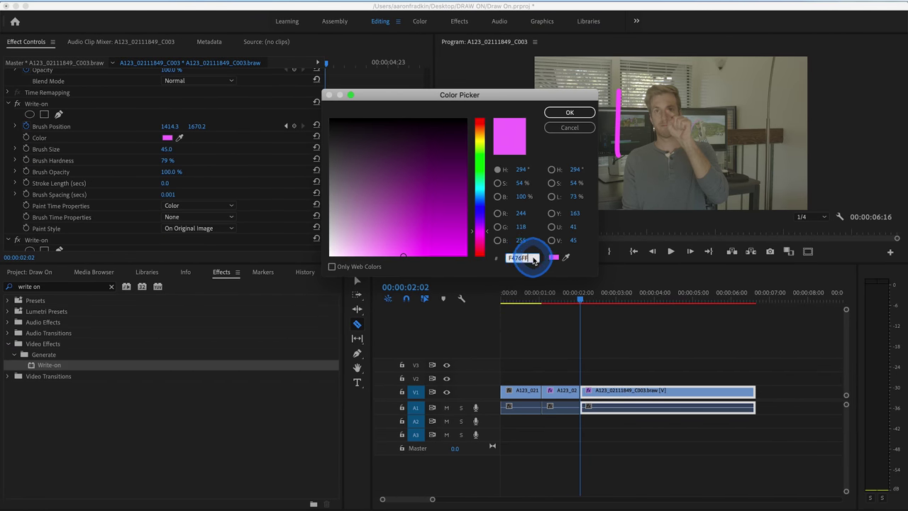
{"action": "key", "text": "super+c"}
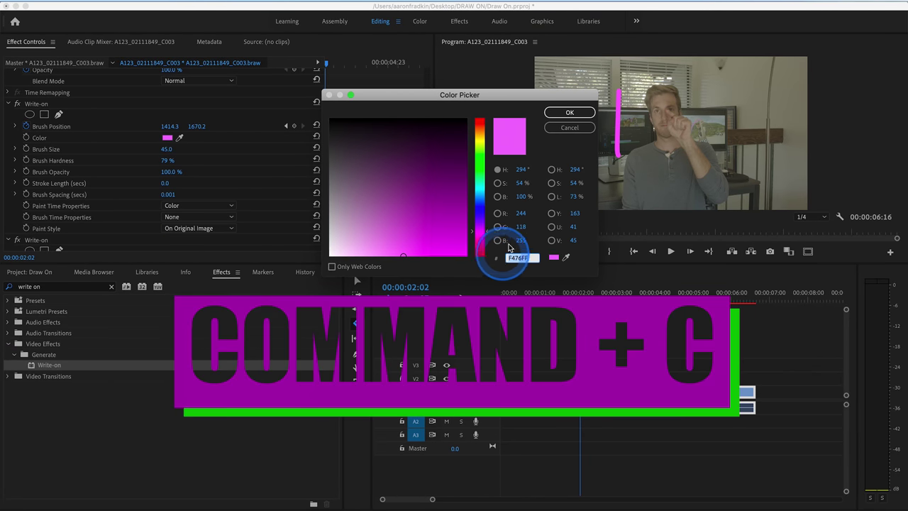
{"action": "left_click", "coordinate": [567, 127]}
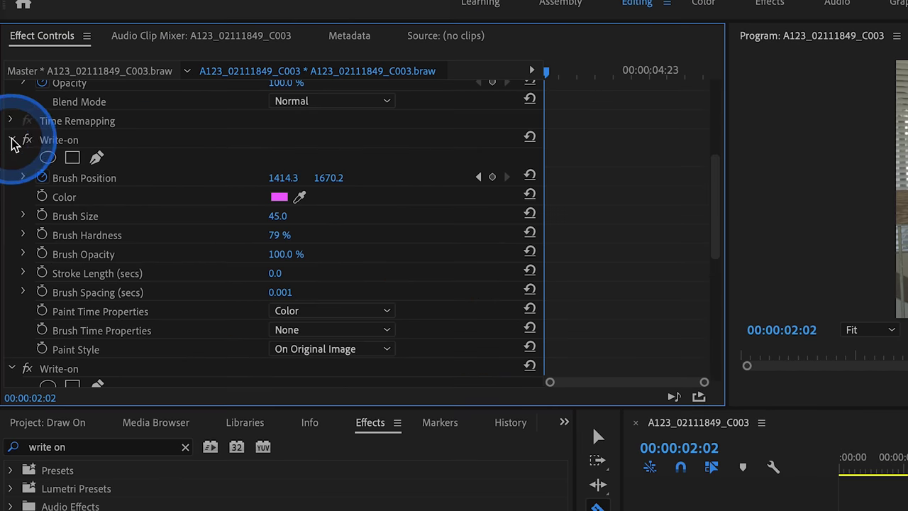
Collapse the first Write-on effect and paste F476FF as the color of the second Write-on
{"action": "left_click", "coordinate": [11, 141]}
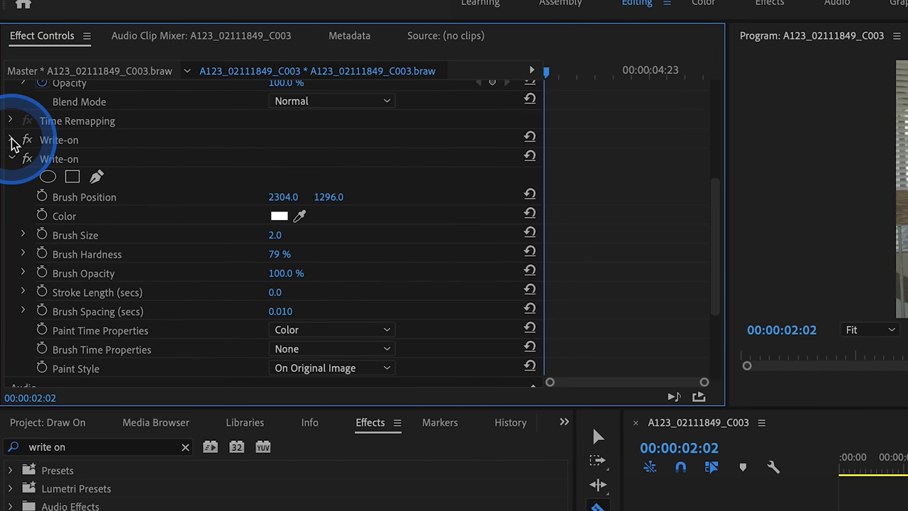
{"action": "left_click", "coordinate": [60, 160]}
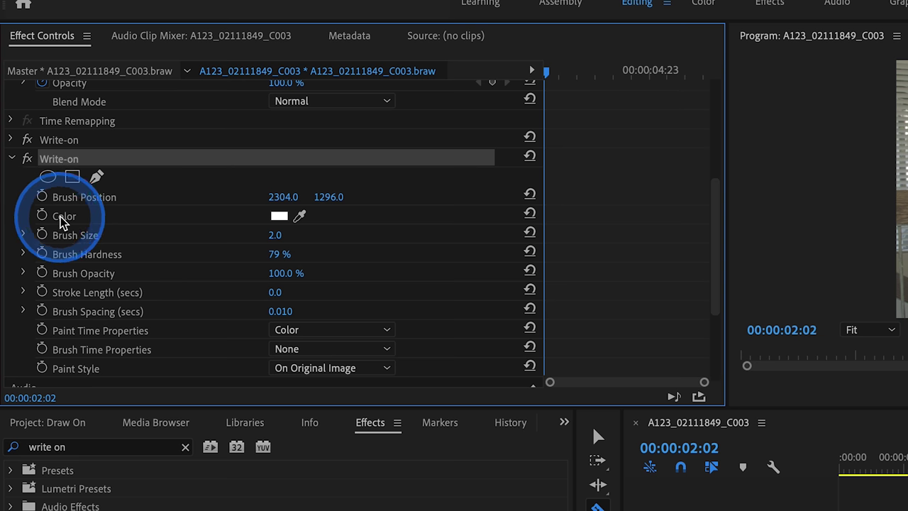
{"action": "left_click", "coordinate": [239, 192]}
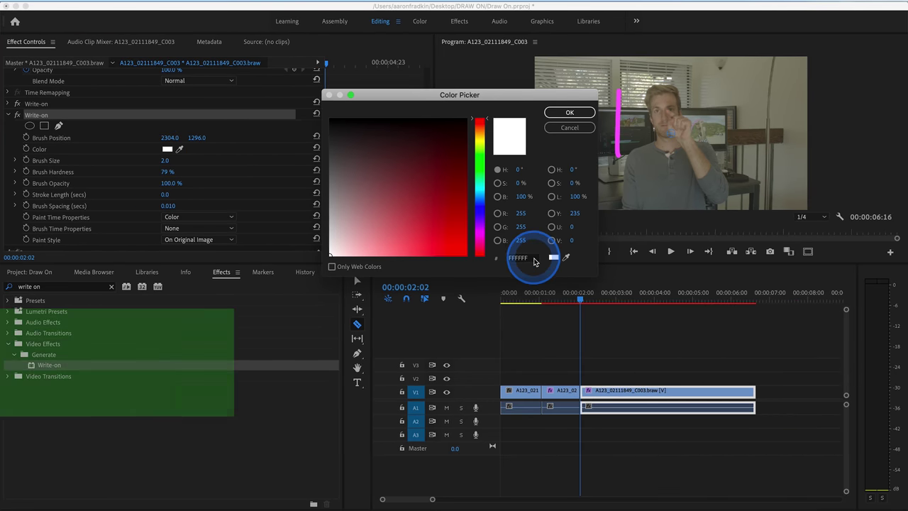
{"action": "left_click", "coordinate": [534, 262]}
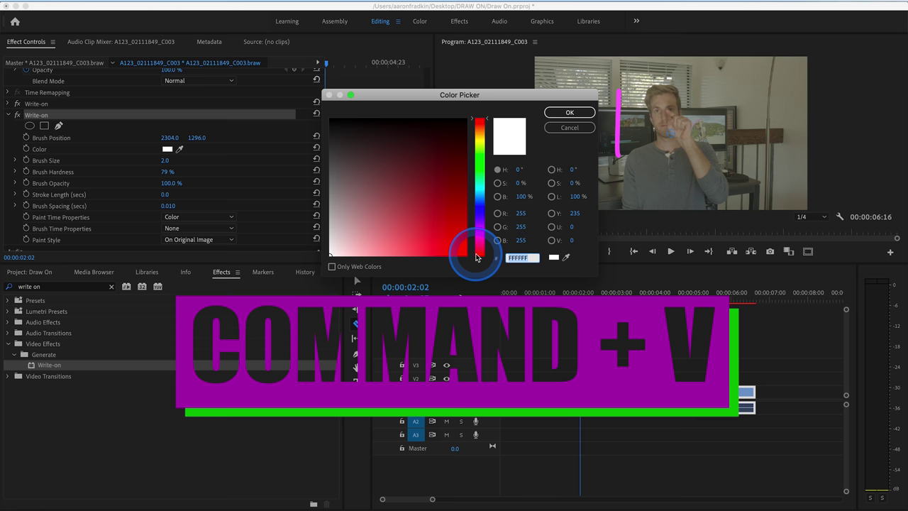
{"action": "key", "text": "super+v"}
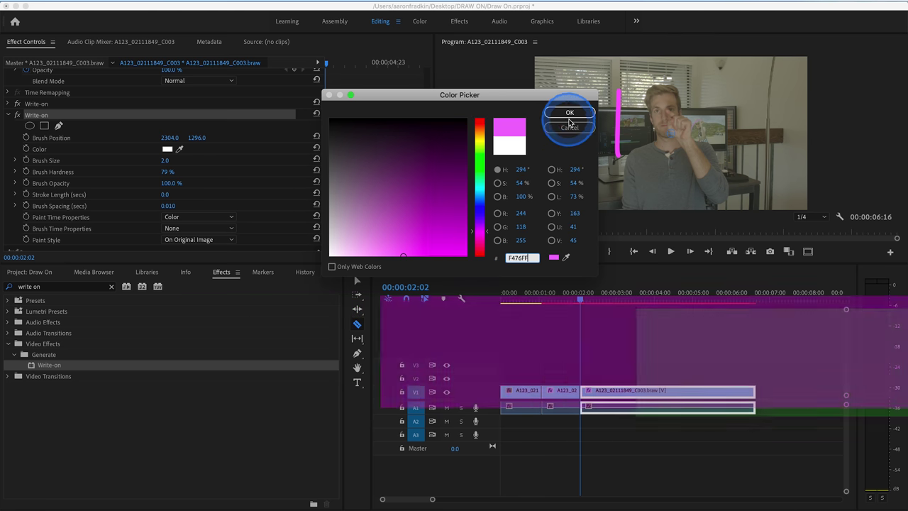
{"action": "left_click", "coordinate": [570, 112]}
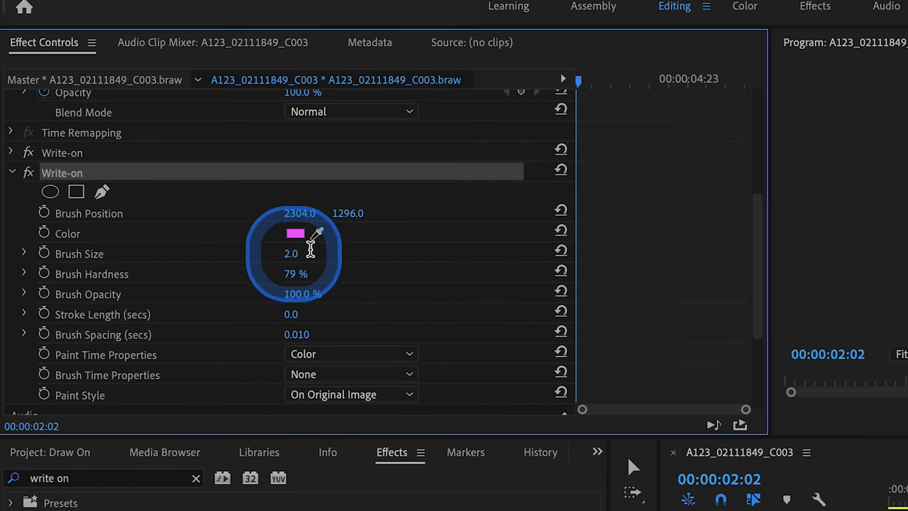
Set the second Write-on effect's brush size to 45 and its brush spacing to 0.001 seconds
{"action": "left_click", "coordinate": [310, 250]}
{"action": "type", "text": "45"}
{"action": "key", "text": "Return"}
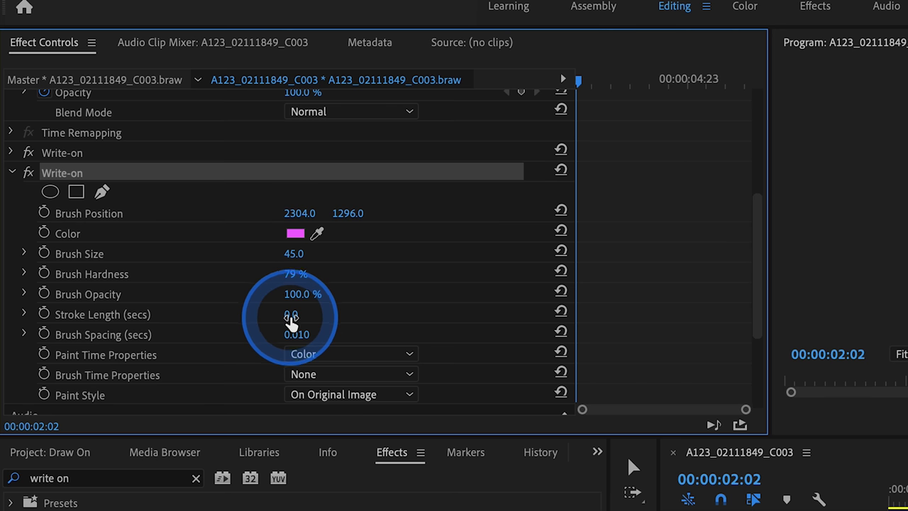
{"action": "left_click", "coordinate": [305, 334]}
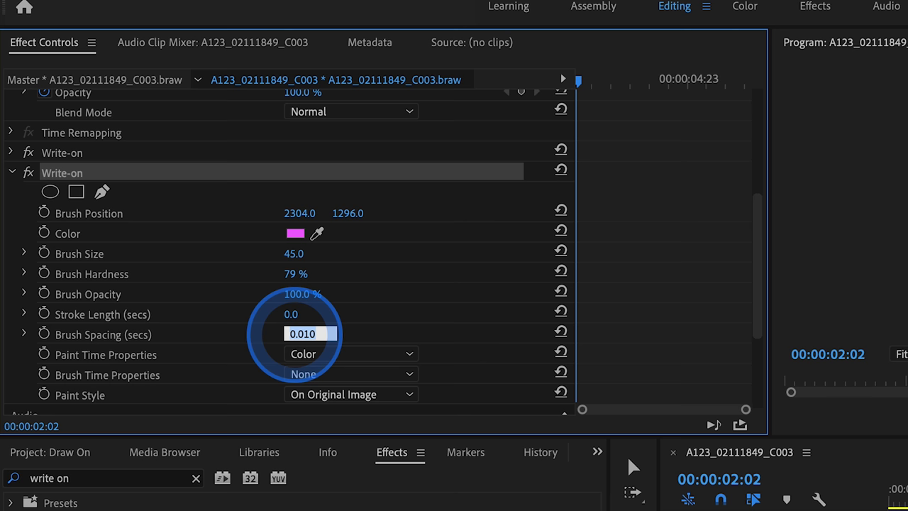
{"action": "type", "text": ".0"}
{"action": "key", "text": "Return"}
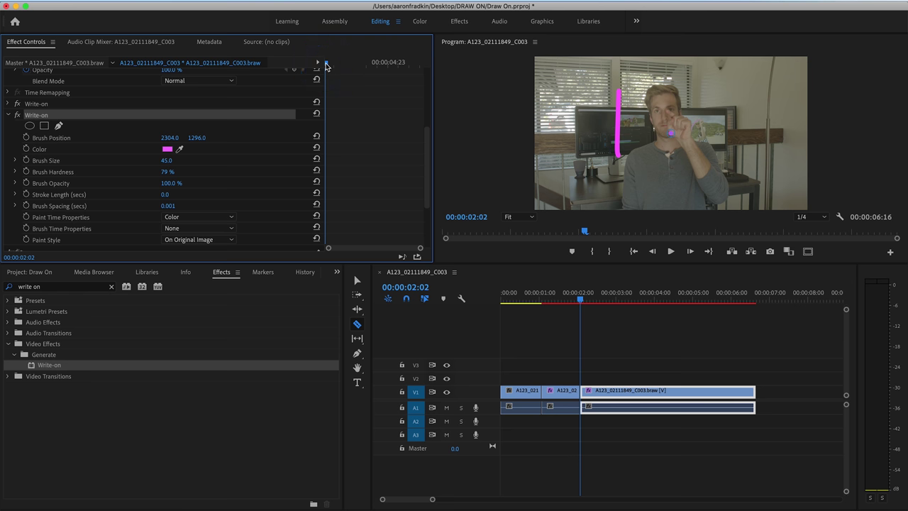
Place the second Write-on brush on the fingertip at 2208.2, 903.5 and start keyframing Brush Position at 00:00:02:02
{"action": "left_click", "coordinate": [55, 140]}
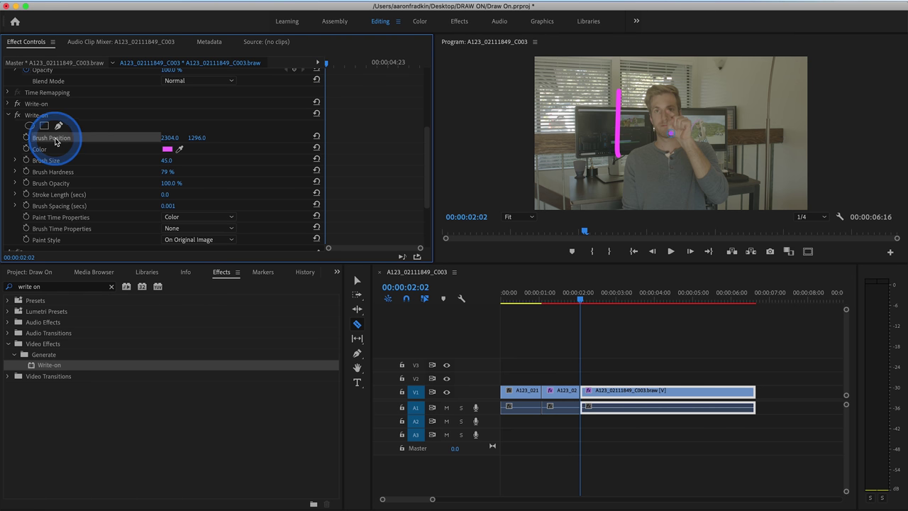
{"action": "left_click", "coordinate": [671, 136]}
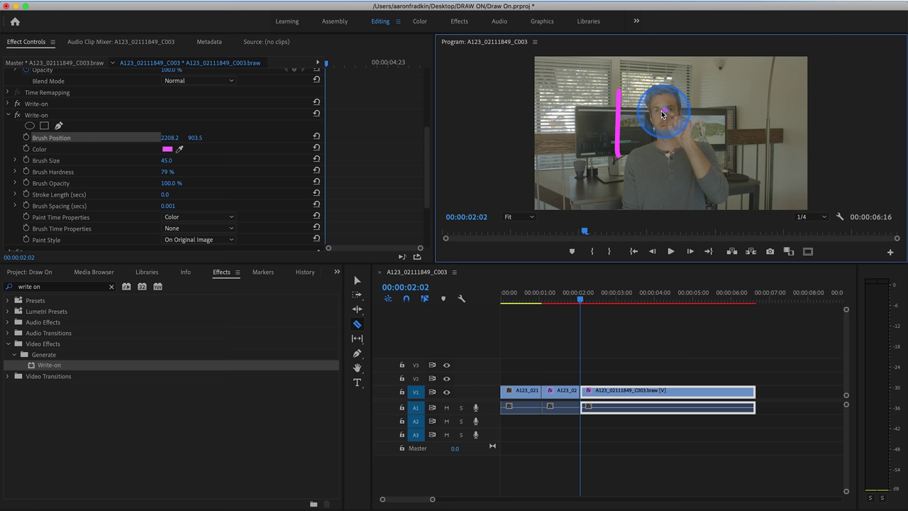
{"action": "left_click", "coordinate": [27, 138]}
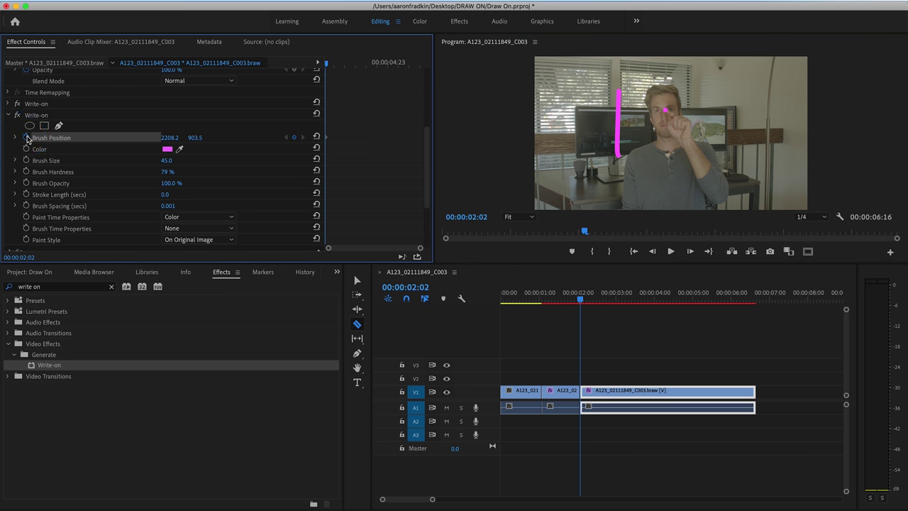
Add a Brush Position keyframe at 00:00:02:07 by placing the second Write-on brush on the raised fingertip at 2071.3, 556.7
{"action": "key", "text": "Right"}
{"action": "key", "text": "Right"}
{"action": "key", "text": "Right"}
{"action": "key", "text": "Right"}
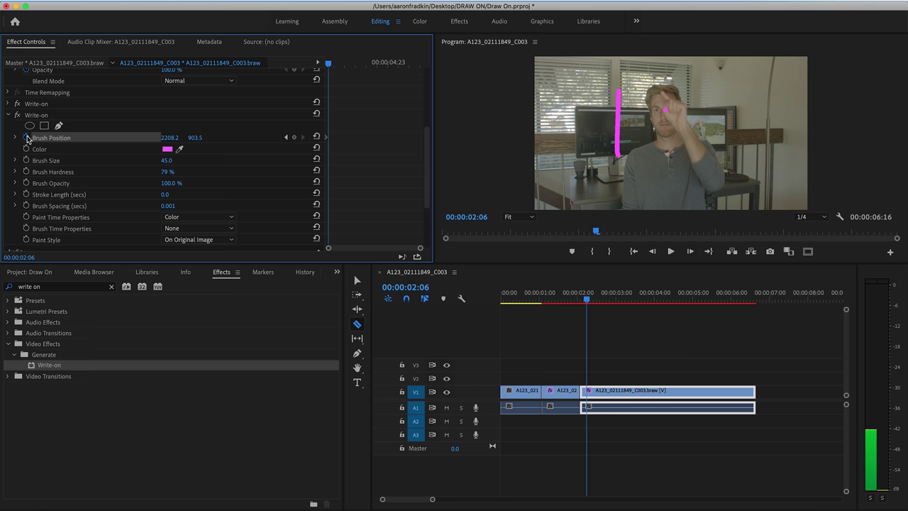
{"action": "key", "text": "Right"}
{"action": "left_click", "coordinate": [34, 117]}
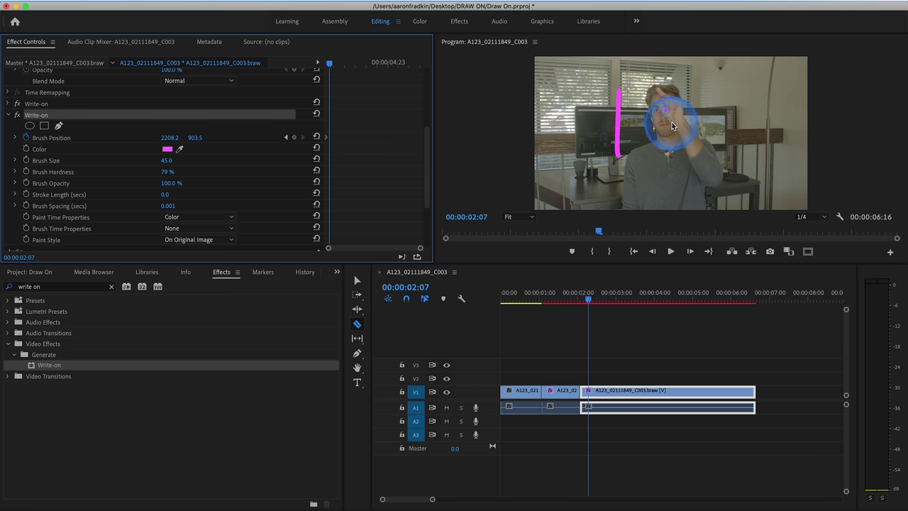
{"action": "left_click_drag", "start_coordinate": [666, 116], "coordinate": [663, 103]}
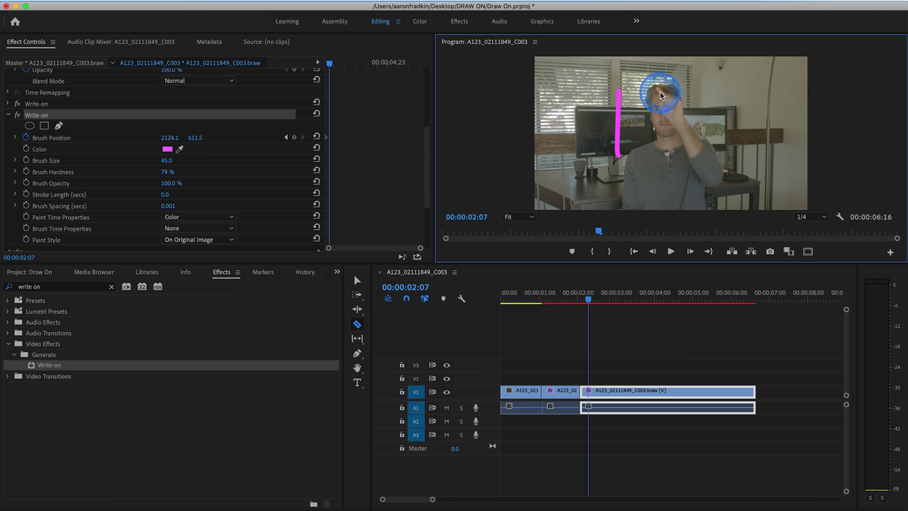
{"action": "left_click", "coordinate": [658, 92]}
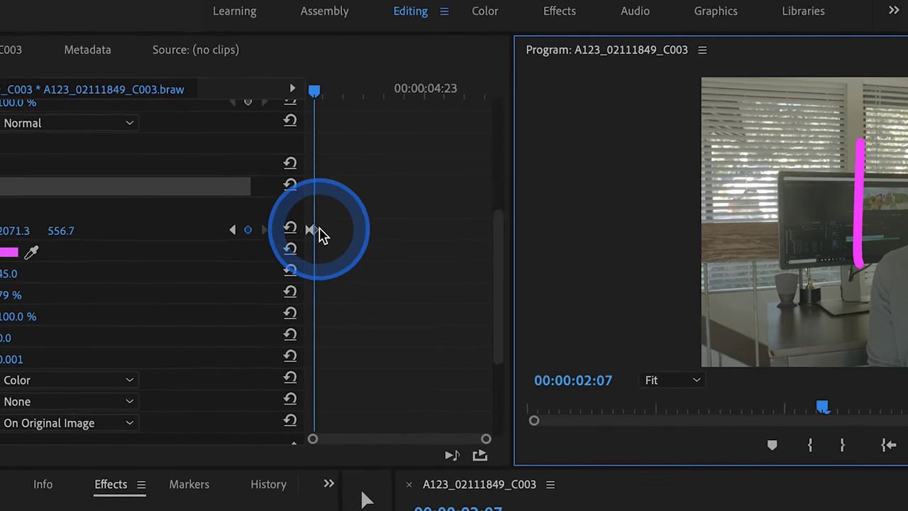
{"action": "left_click", "coordinate": [319, 234]}
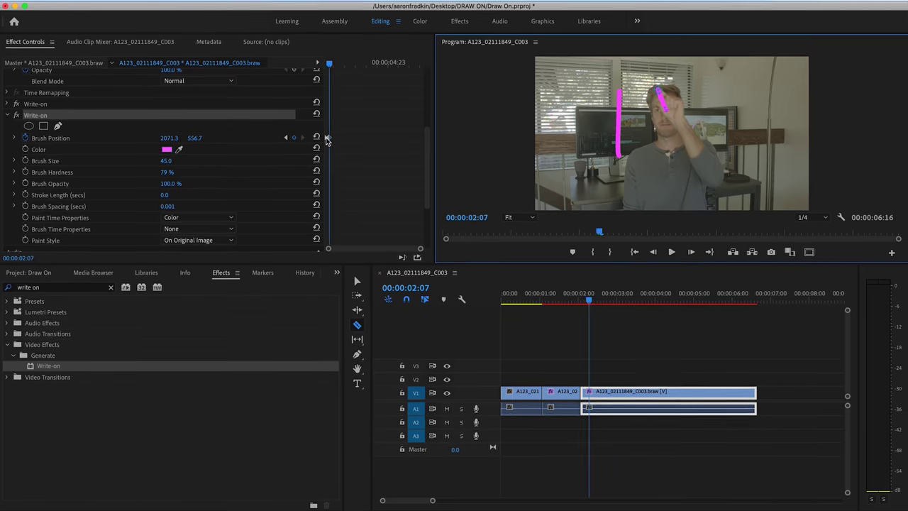
Add a Brush Position keyframe at 00:00:02:10 by placing the second Write-on brush at 1852.3, 730.1, continuing the heart's outline
{"action": "key", "text": "Right"}
{"action": "key", "text": "Right"}
{"action": "key", "text": "Right"}
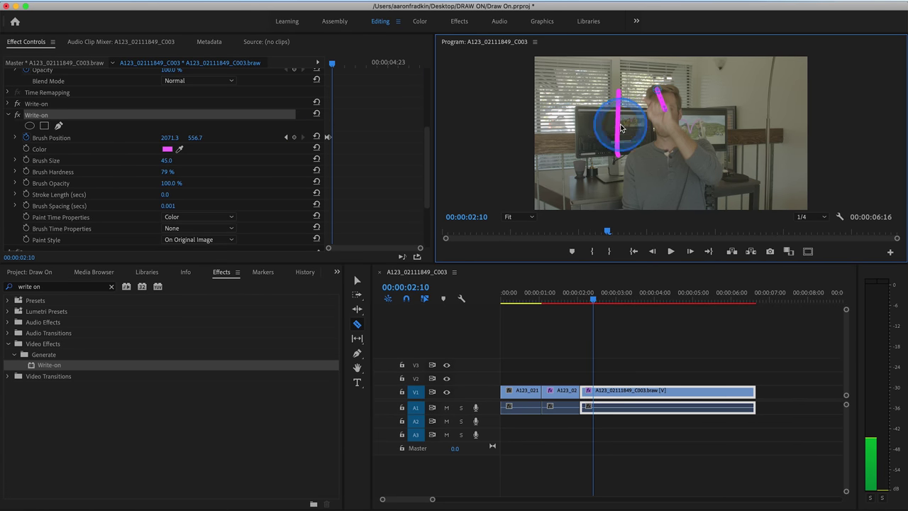
{"action": "left_click_drag", "start_coordinate": [657, 90], "coordinate": [644, 100]}
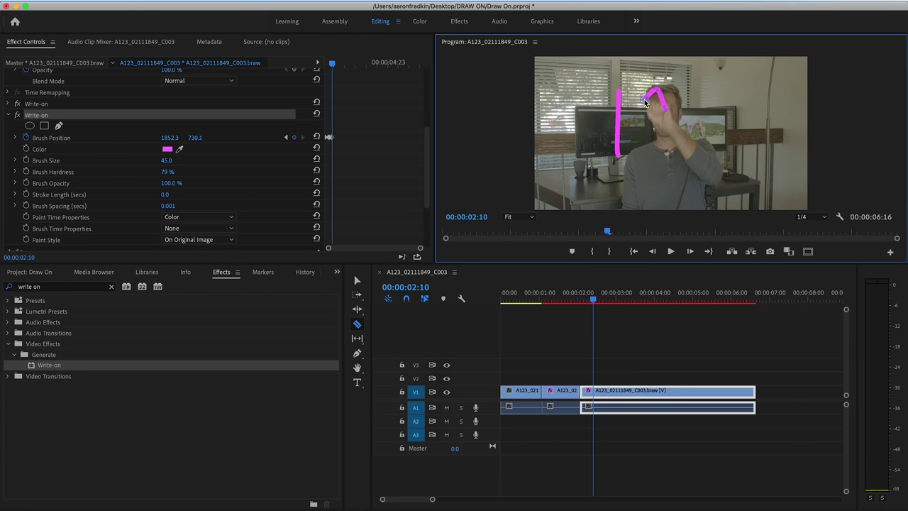
Add a Brush Position keyframe at 00:00:02:13 by lowering the second Write-on brush to the fingertip at 1797.6, 1296.0
{"action": "key", "text": "Right"}
{"action": "key", "text": "Right"}
{"action": "key", "text": "Right"}
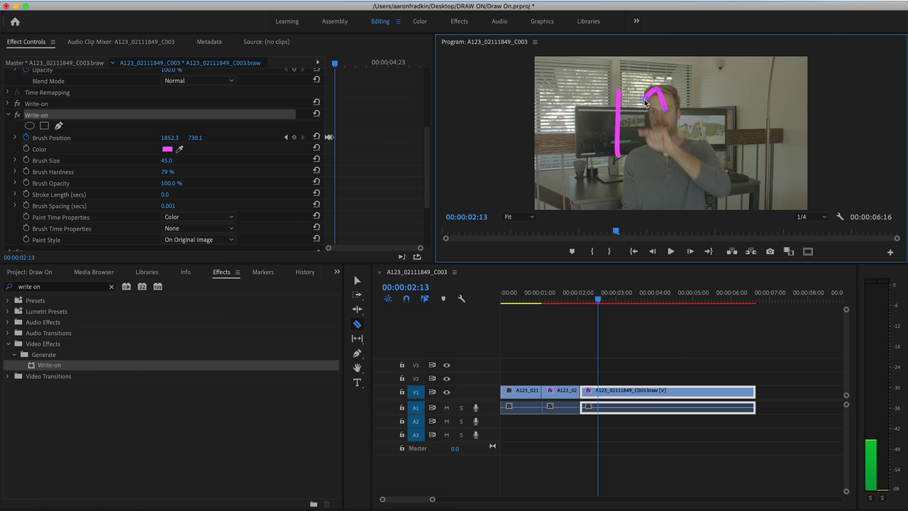
{"action": "left_click_drag", "start_coordinate": [644, 101], "coordinate": [642, 137]}
Bring the second Write-on brush down to the heart's lower tip at 1961.8, 1624.6, keyframing Brush Position around 00:00:02:16
{"action": "key", "text": "Right"}
{"action": "key", "text": "Right"}
{"action": "key", "text": "Right"}
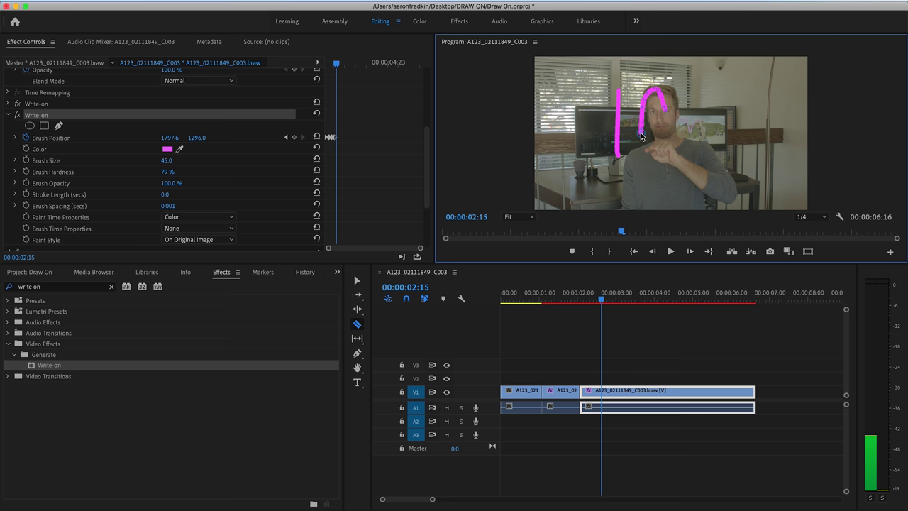
{"action": "left_click_drag", "start_coordinate": [641, 136], "coordinate": [652, 156]}
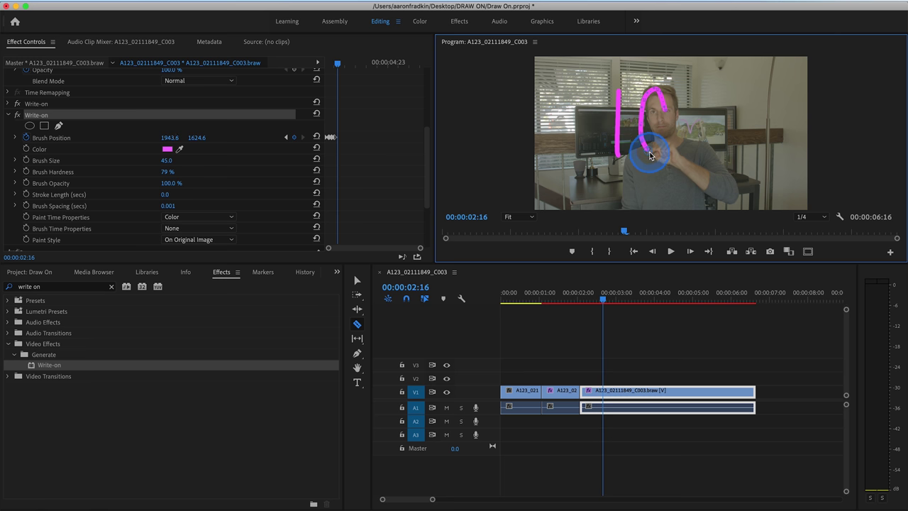
Examine the footage frame by frame between 00:00:02:16 and 00:00:03:01 for the moment the finger starts the heart's other half
{"action": "key", "text": "Right"}
{"action": "key", "text": "Right"}
{"action": "key", "text": "Right"}
{"action": "key", "text": "Right"}
{"action": "key", "text": "Right"}
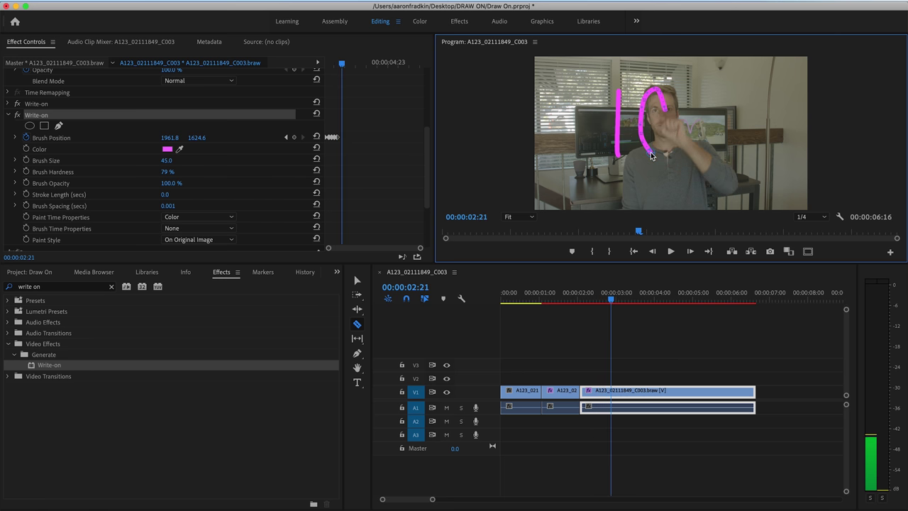
{"action": "key", "text": "Left"}
{"action": "key", "text": "Left"}
{"action": "key", "text": "Left"}
{"action": "key", "text": "Left"}
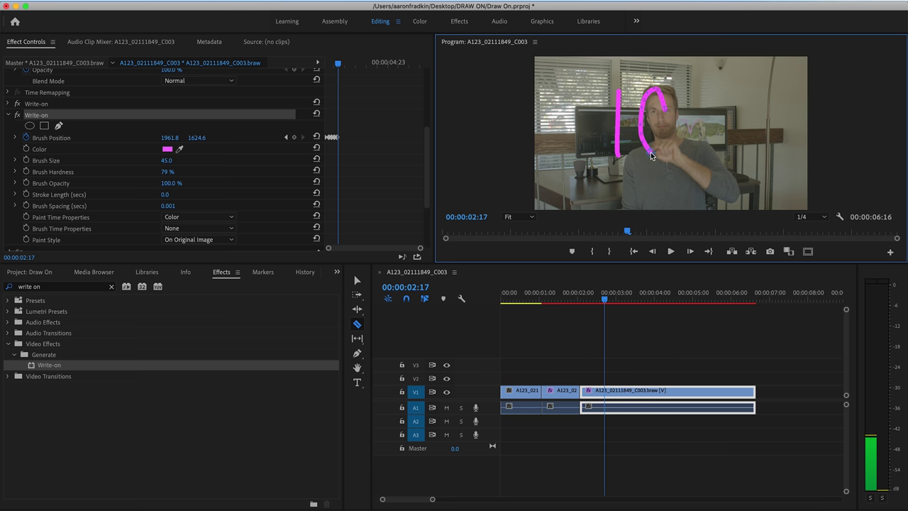
{"action": "key", "text": "Right"}
{"action": "key", "text": "Right"}
{"action": "key", "text": "Right"}
{"action": "key", "text": "Right"}
{"action": "key", "text": "Right"}
{"action": "key", "text": "Right"}
{"action": "key", "text": "Right"}
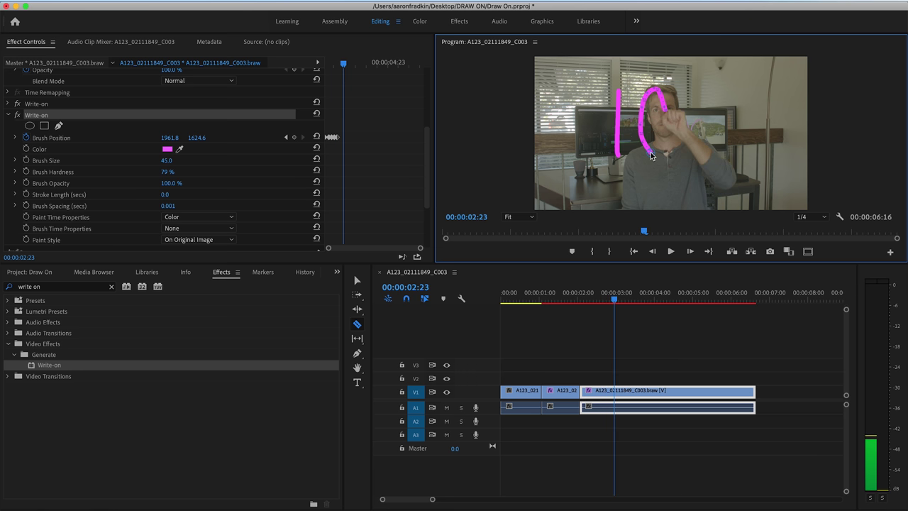
{"action": "key", "text": "Right"}
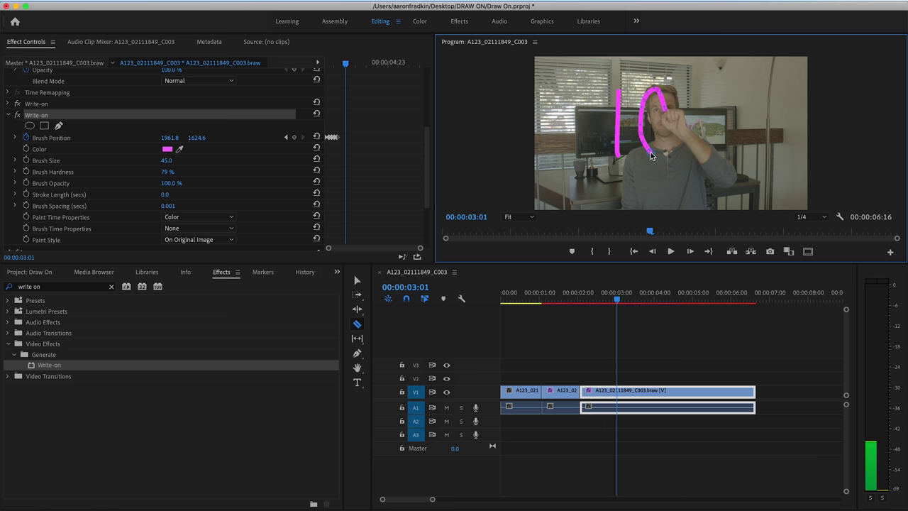
{"action": "key", "text": "Left"}
{"action": "key", "text": "Left"}
{"action": "key", "text": "Left"}
{"action": "key", "text": "Left"}
{"action": "key", "text": "Left"}
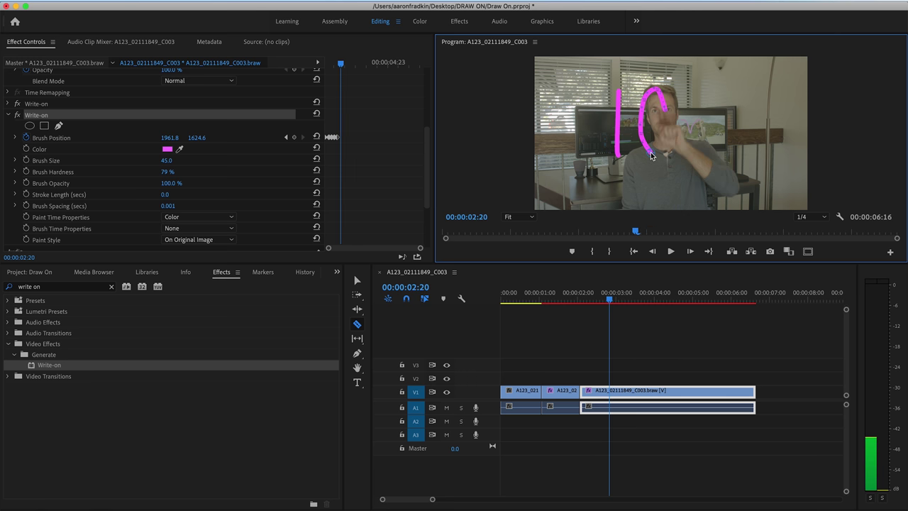
{"action": "key", "text": "Right"}
{"action": "key", "text": "Right"}
{"action": "key", "text": "Right"}
{"action": "key", "text": "Right"}
{"action": "key", "text": "Right"}
{"action": "key", "text": "Right"}
{"action": "key", "text": "Right"}
{"action": "key", "text": "Right"}
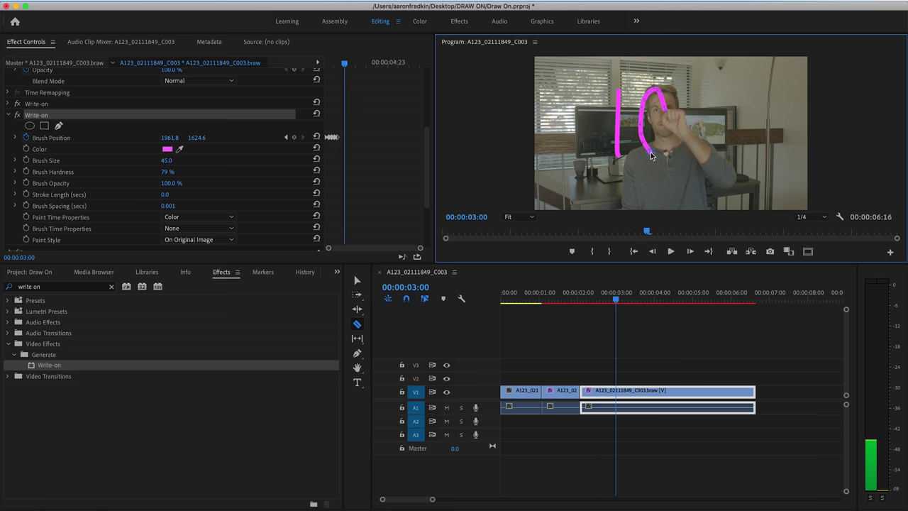
Split the clip at 00:00:03:02 and apply a third Write-on effect to the segment after the cut
{"action": "key", "text": "Left"}
{"action": "key", "text": "Left"}
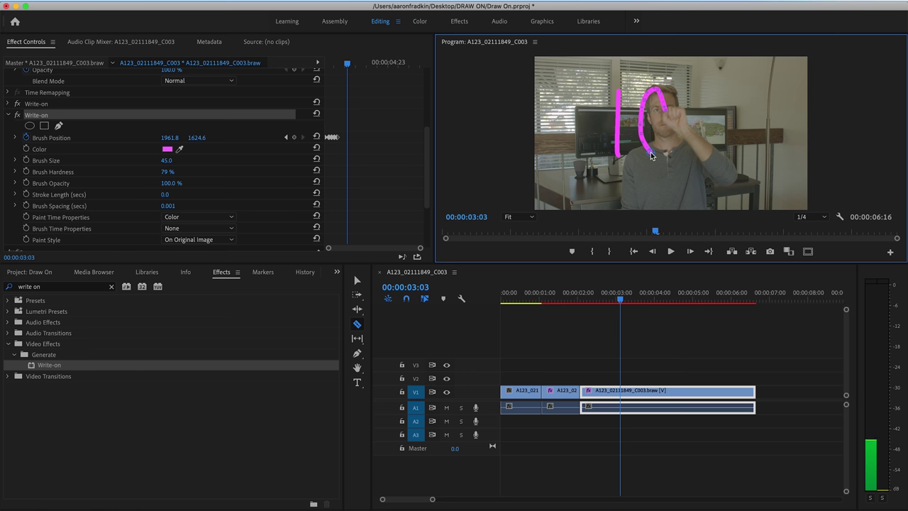
{"action": "left_click", "coordinate": [357, 328]}
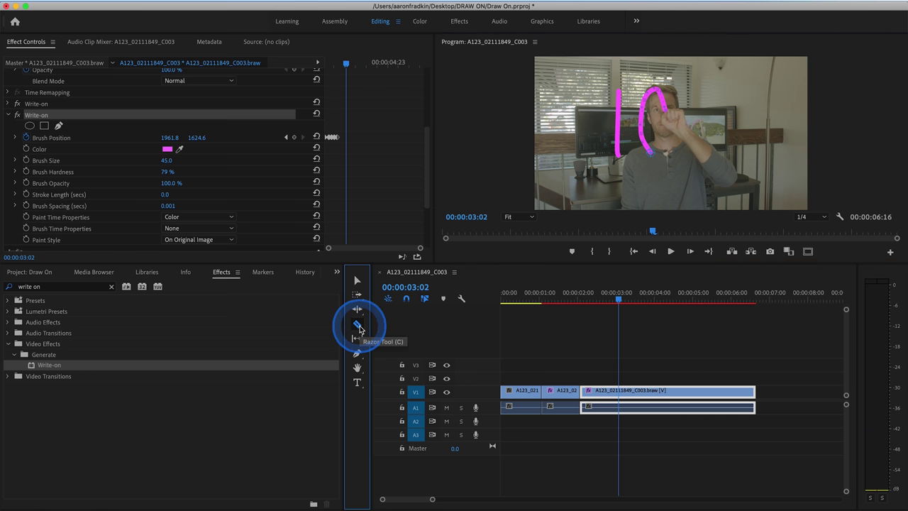
{"action": "left_click", "coordinate": [620, 393]}
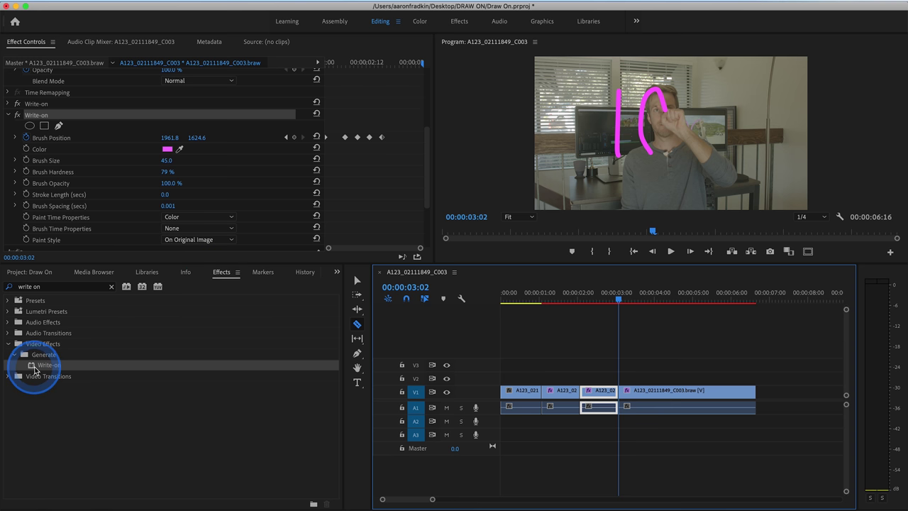
{"action": "left_click_drag", "start_coordinate": [34, 370], "coordinate": [668, 394]}
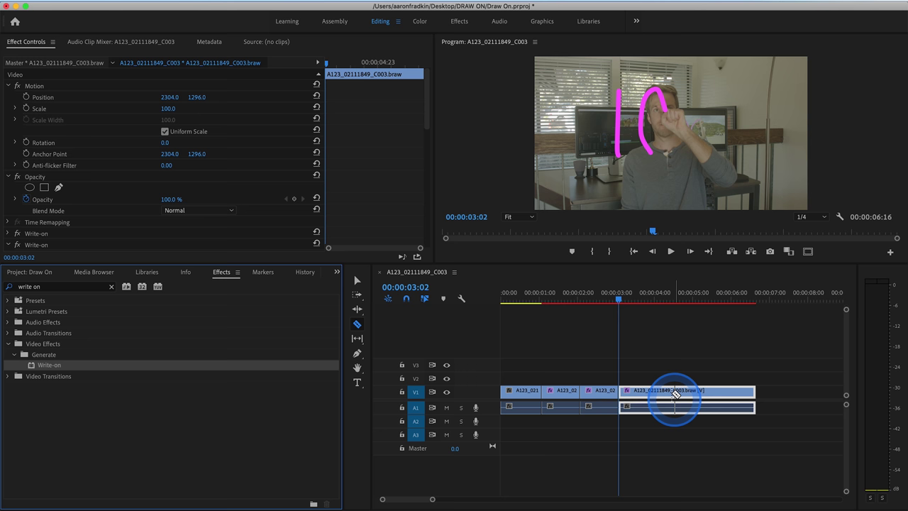
Collapse the second Write-on effect and paste F476FF as the color of the third Write-on
{"action": "scroll", "coordinate": [141, 162], "scroll_direction": "down", "scroll_amount": 10}
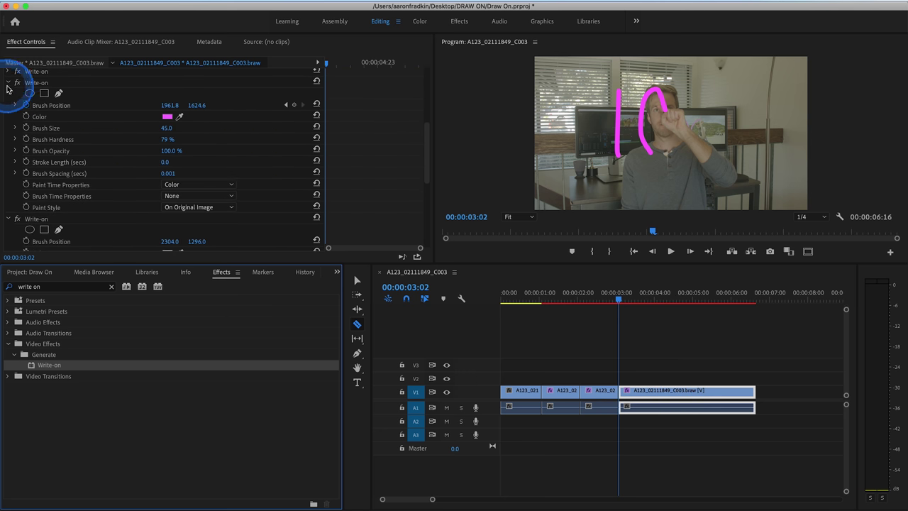
{"action": "left_click", "coordinate": [9, 84]}
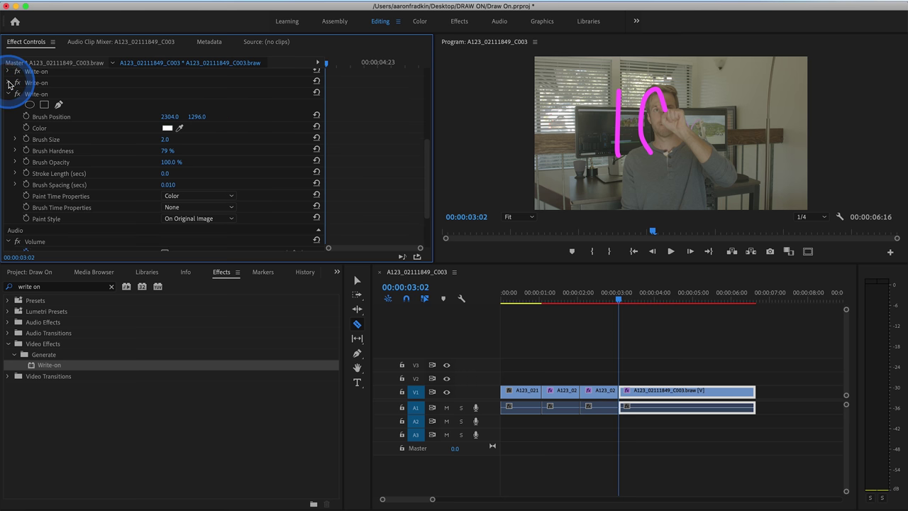
{"action": "left_click", "coordinate": [35, 95]}
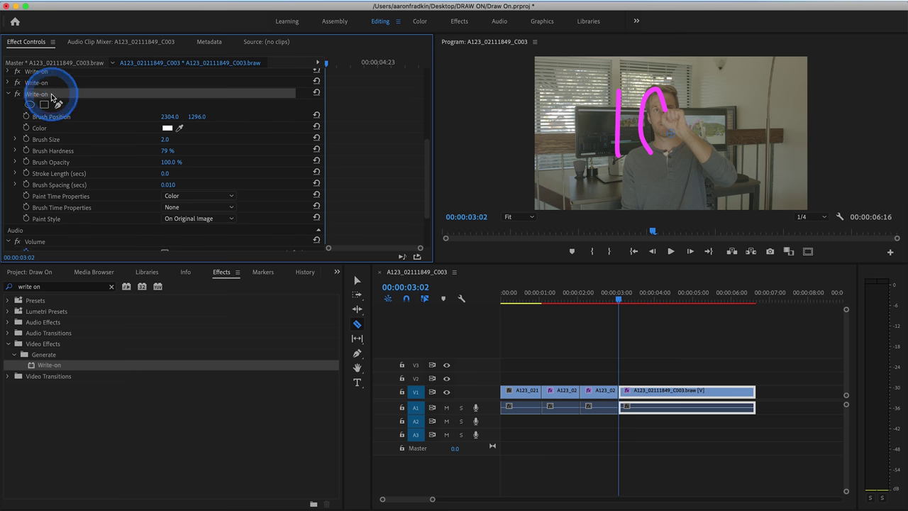
{"action": "left_click", "coordinate": [167, 127]}
{"action": "left_click", "coordinate": [519, 257]}
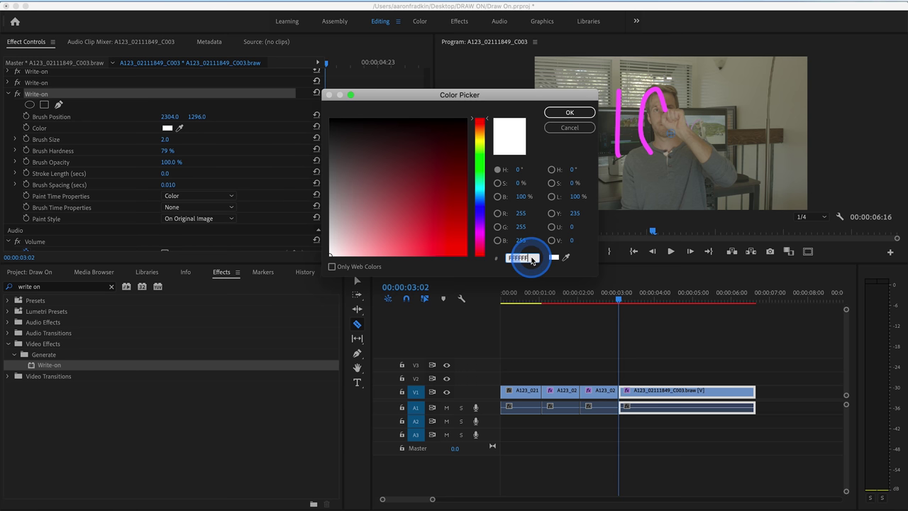
{"action": "key", "text": "super+v"}
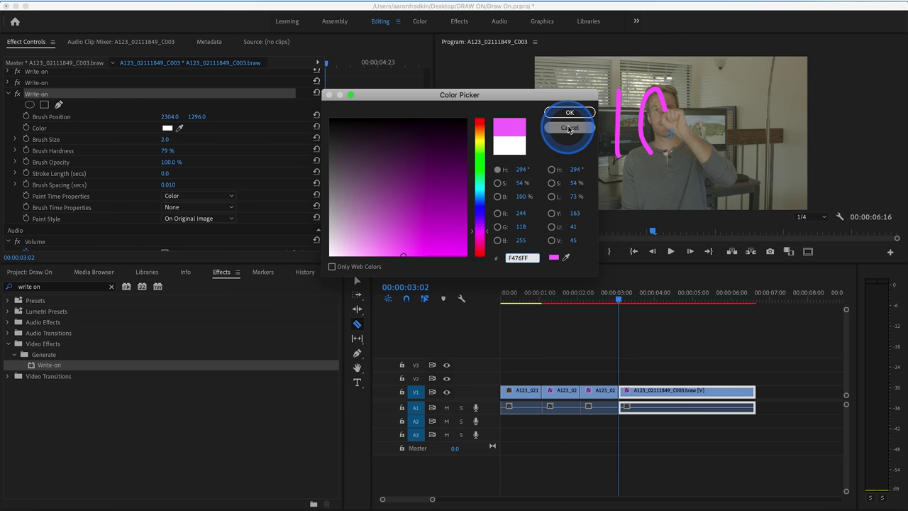
{"action": "left_click", "coordinate": [571, 113]}
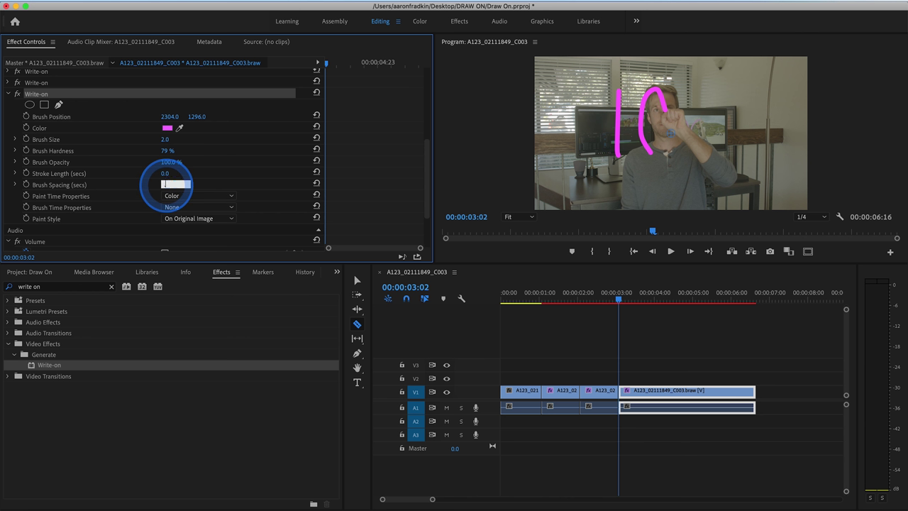
Set the third Write-on effect's brush spacing to 0.001 seconds and its brush size to 45
{"action": "type", "text": ".001"}
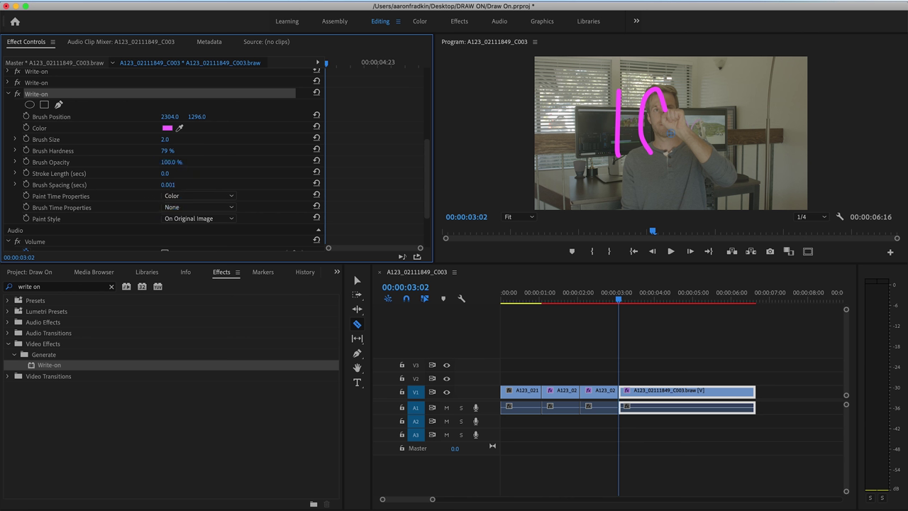
{"action": "left_click", "coordinate": [175, 139]}
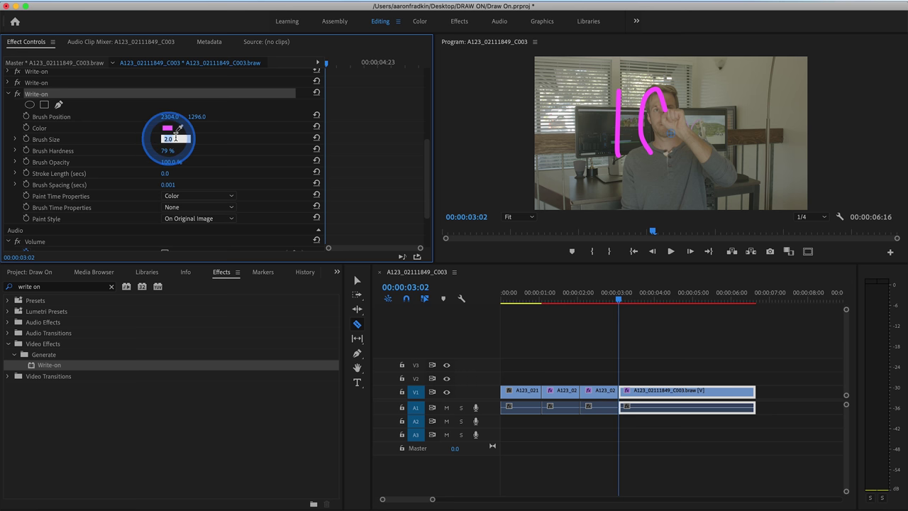
{"action": "type", "text": "45"}
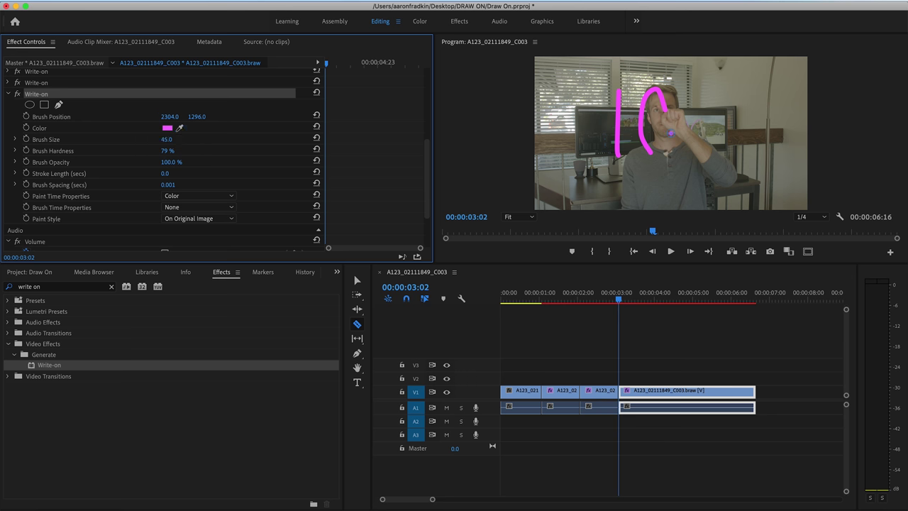
Place the third Write-on brush on the fingertip at 2217.3, 867.0 and start keyframing Brush Position at 00:00:03:02
{"action": "left_click", "coordinate": [61, 117]}
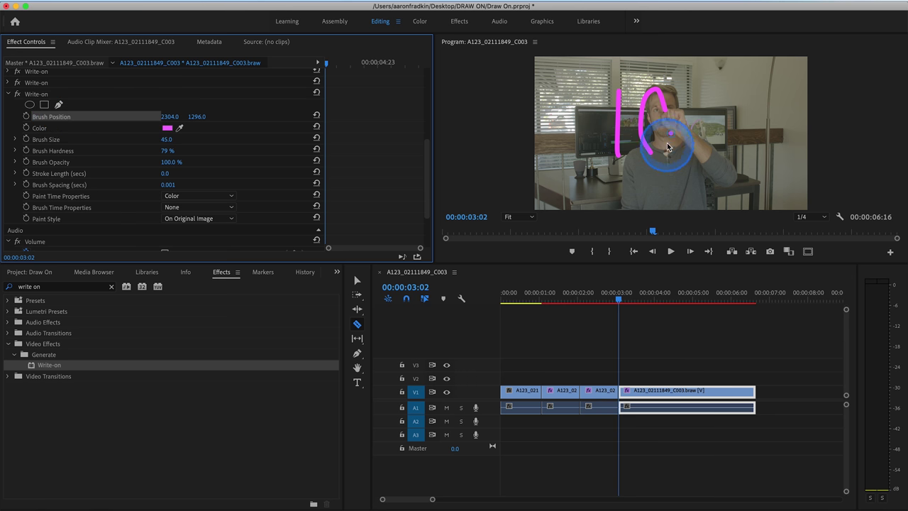
{"action": "left_click_drag", "start_coordinate": [671, 132], "coordinate": [670, 122]}
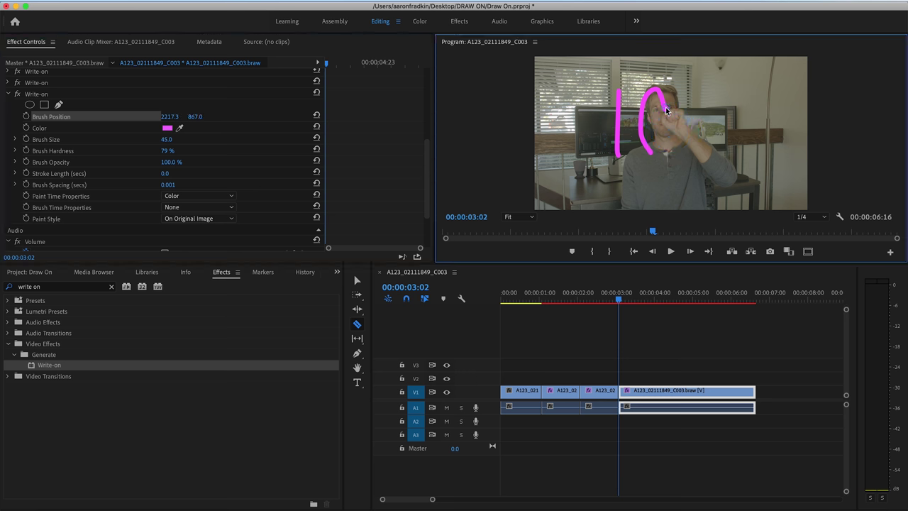
{"action": "left_click", "coordinate": [25, 116]}
{"action": "left_click", "coordinate": [40, 94]}
Keyframe the third brush along the finger's path through 00:00:03:17, closing the heart's second half at 1989.2, 1661.1
{"action": "key", "text": "Right"}
{"action": "key", "text": "Right"}
{"action": "key", "text": "Right"}
{"action": "mouse_move", "coordinate": [666, 111]}
{"action": "left_mouse_down"}
{"action": "mouse_move", "coordinate": [669, 92]}
{"action": "mouse_move", "coordinate": [689, 105]}
{"action": "mouse_move", "coordinate": [691, 95]}
{"action": "mouse_move", "coordinate": [680, 132]}
{"action": "mouse_move", "coordinate": [659, 157]}
{"action": "left_mouse_up"}
{"action": "key", "text": "Right"}
{"action": "key", "text": "Right"}
{"action": "key", "text": "Right"}
{"action": "key", "text": "Right"}
{"action": "key", "text": "Right"}
{"action": "key", "text": "Right"}
{"action": "key", "text": "Right"}
{"action": "key", "text": "Right"}
{"action": "key", "text": "Right"}
{"action": "key", "text": "Right"}
{"action": "key", "text": "Right"}
{"action": "key", "text": "Right"}
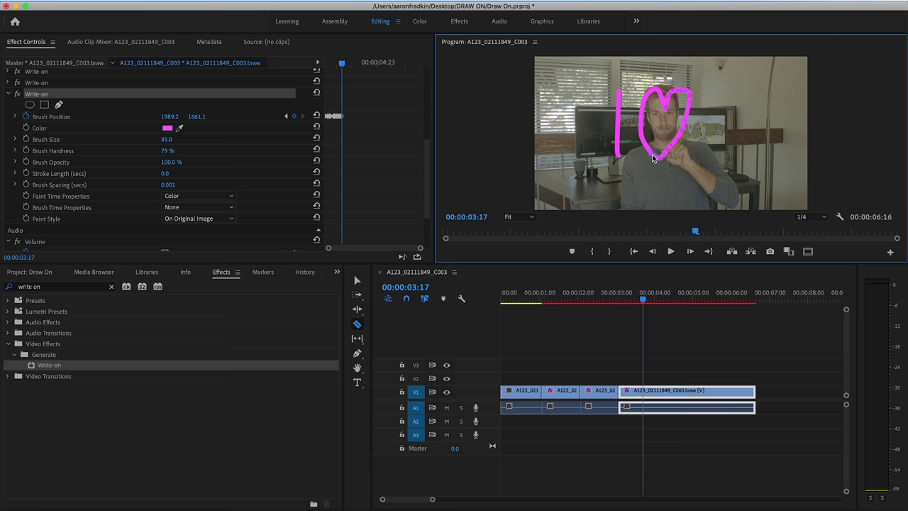
Split the clip at 00:00:04:10, where the next stroke starts, and apply a fourth Write-on effect to the last segment
{"action": "key", "text": "space"}
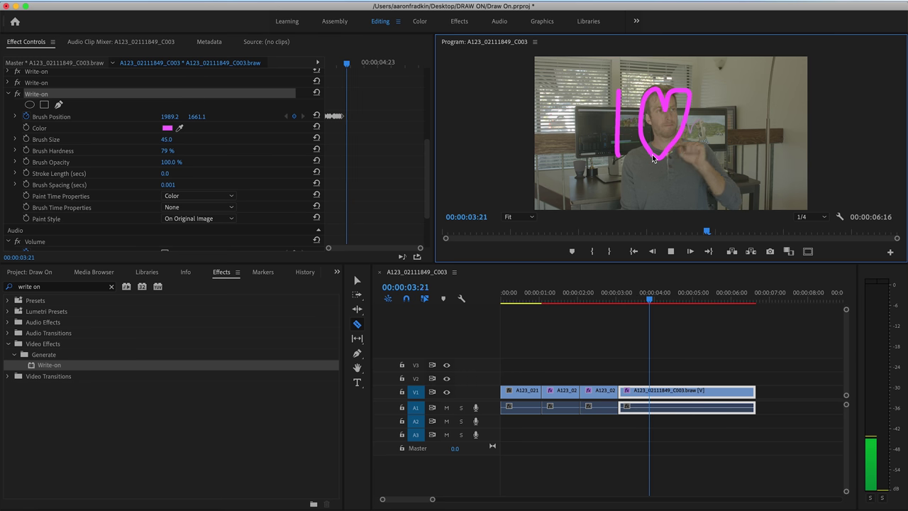
{"action": "key", "text": "space"}
{"action": "key", "text": "Left"}
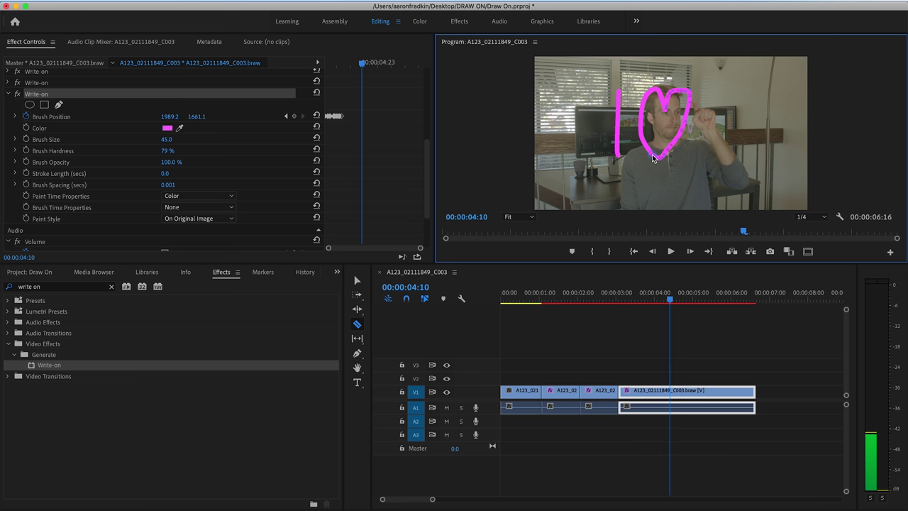
{"action": "key", "text": "Left"}
{"action": "key", "text": "Left"}
{"action": "key", "text": "Right"}
{"action": "key", "text": "Right"}
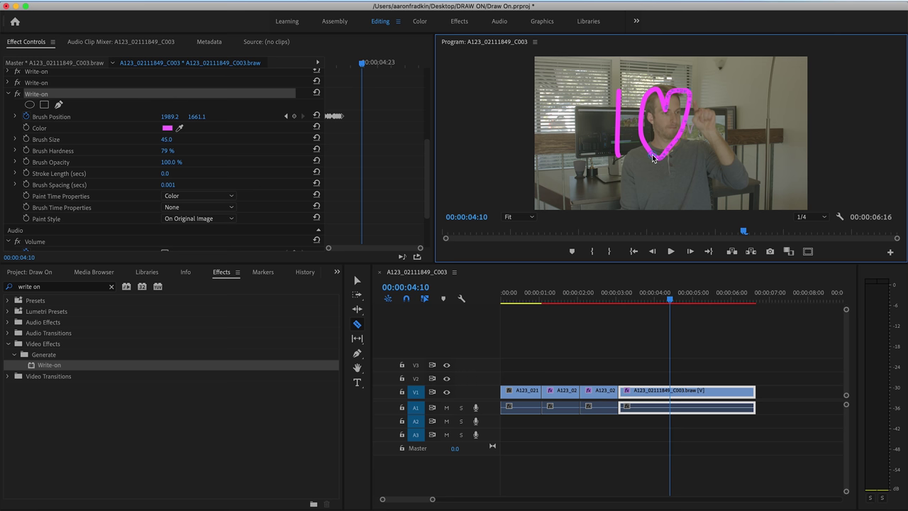
{"action": "left_click", "coordinate": [670, 390]}
{"action": "left_click_drag", "start_coordinate": [40, 364], "coordinate": [698, 395]}
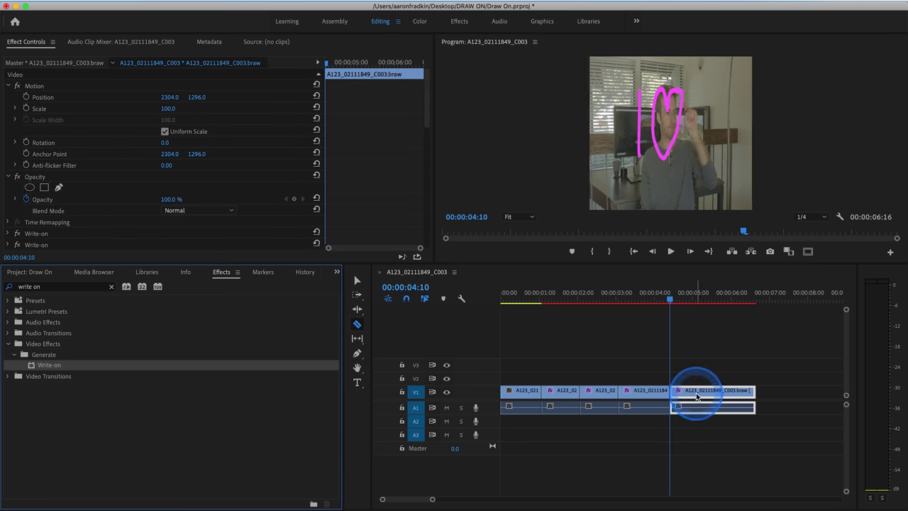
Give the fourth Write-on effect the same pink color, a brush size of 45 and a brush spacing of 0.001 seconds
{"action": "scroll", "coordinate": [38, 169], "scroll_direction": "down", "scroll_amount": 5}
{"action": "left_click", "coordinate": [167, 161]}
{"action": "left_click", "coordinate": [571, 118]}
{"action": "left_click", "coordinate": [165, 172]}
{"action": "type", "text": "45"}
{"action": "left_click", "coordinate": [168, 218]}
{"action": "type", "text": ".001"}
{"action": "key", "text": "Return"}
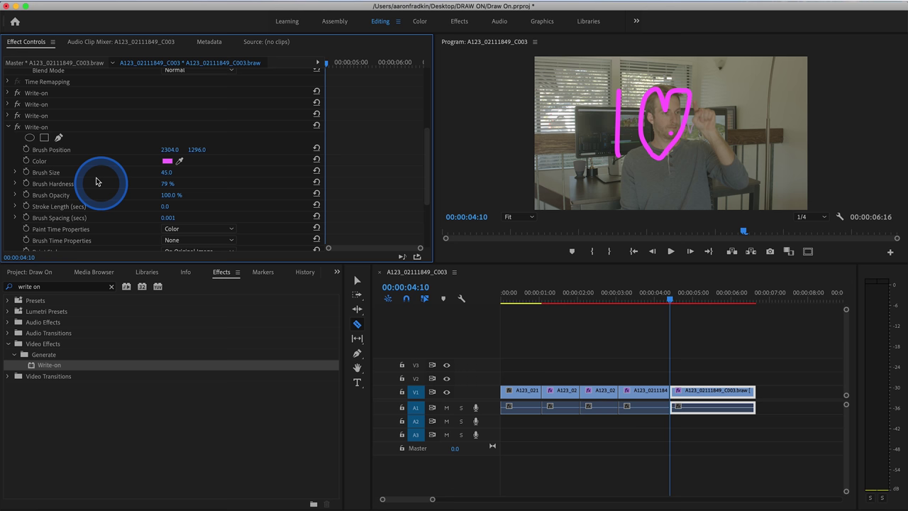
Place the fourth Write-on brush on the fingertip and start keyframing Brush Position at 00:00:04:10
{"action": "left_click", "coordinate": [58, 149]}
{"action": "mouse_move", "coordinate": [670, 133]}
{"action": "left_mouse_down"}
{"action": "mouse_move", "coordinate": [695, 105]}
{"action": "mouse_move", "coordinate": [702, 150]}
{"action": "mouse_move", "coordinate": [719, 156]}
{"action": "mouse_move", "coordinate": [728, 147]}
{"action": "mouse_move", "coordinate": [726, 93]}
{"action": "left_mouse_up"}
{"action": "left_click", "coordinate": [388, 190]}
{"action": "left_click", "coordinate": [27, 150]}
Keyframe the fourth brush every few frames along the finger's U-shaped path, ending at 3248.4, 611.5 by 00:00:05:02
{"action": "key", "text": "Right"}
{"action": "key", "text": "Right"}
{"action": "key", "text": "Right"}
{"action": "left_click", "coordinate": [42, 127]}
{"action": "key", "text": "Right"}
{"action": "key", "text": "Right"}
{"action": "key", "text": "Right"}
{"action": "key", "text": "Right"}
{"action": "key", "text": "Right"}
{"action": "key", "text": "Right"}
{"action": "key", "text": "Right"}
{"action": "key", "text": "Right"}
{"action": "key", "text": "Right"}
{"action": "key", "text": "Right"}
{"action": "key", "text": "Right"}
{"action": "key", "text": "Right"}
{"action": "key", "text": "Right"}
{"action": "key", "text": "Right"}
{"action": "key", "text": "Right"}
{"action": "key", "text": "Right"}
{"action": "key", "text": "Right"}
{"action": "key", "text": "Right"}
{"action": "key", "text": "Right"}
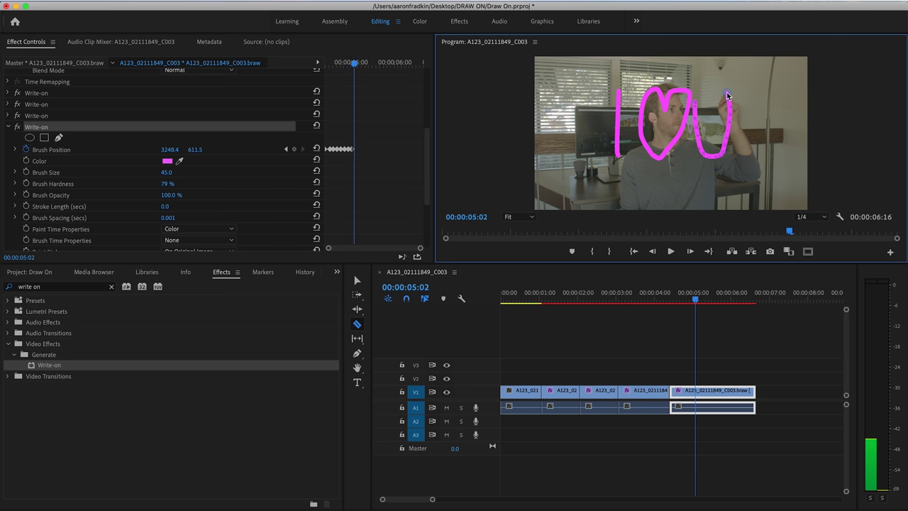
Check the frames after the finished U up to 00:00:05:16 and return the playhead to the sequence start
{"action": "key", "text": "Right"}
{"action": "key", "text": "Right"}
{"action": "key", "text": "Right"}
{"action": "key", "text": "Right"}
{"action": "key", "text": "Right"}
{"action": "key", "text": "Right"}
{"action": "key", "text": "Right"}
{"action": "key", "text": "Right"}
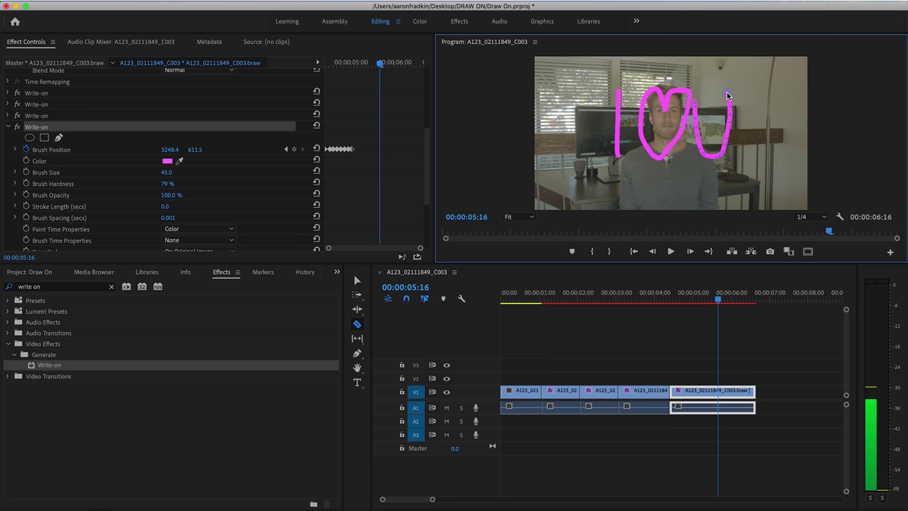
{"action": "left_click_drag", "start_coordinate": [522, 302], "coordinate": [473, 299]}
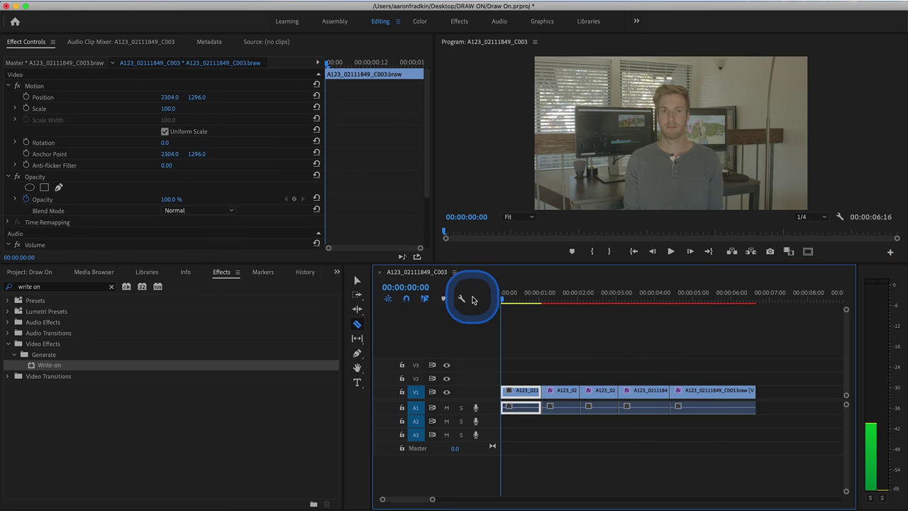